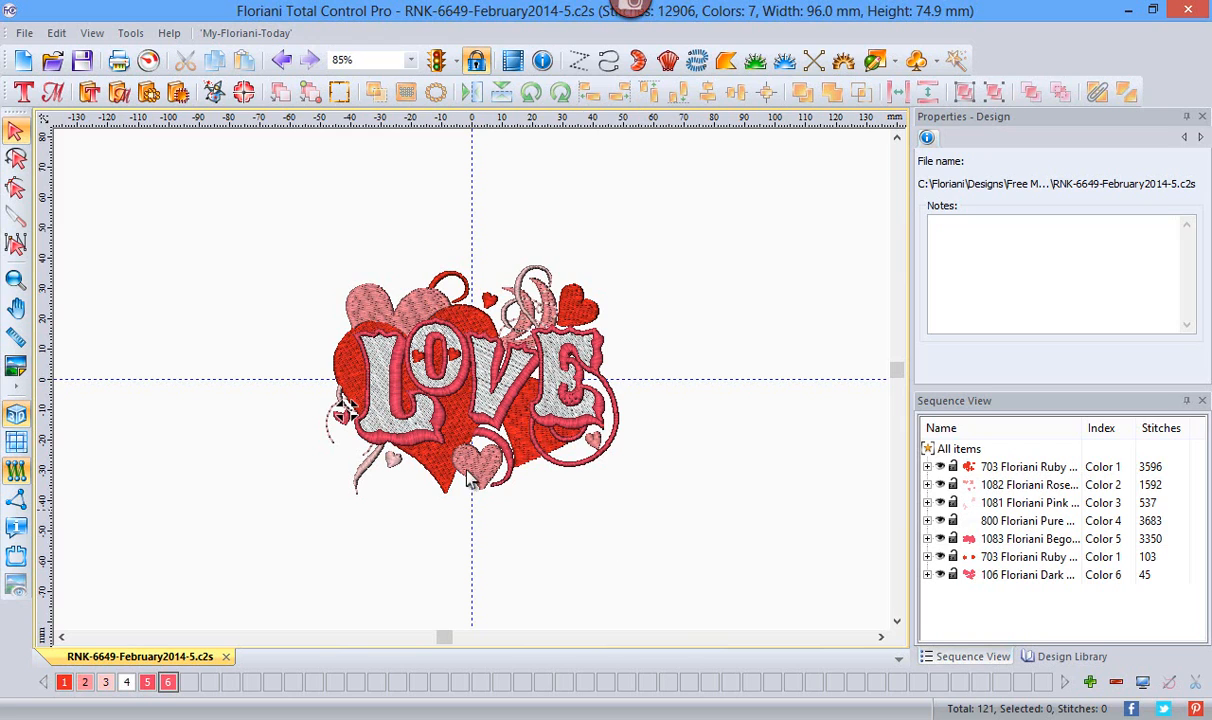
Check in Split Design how the original-size LOVE design fits the BabyLock-Brother 100x100 hoop, and close the dialog
{"action": "left_click_drag", "start_coordinate": [292, 233], "coordinate": [661, 548]}
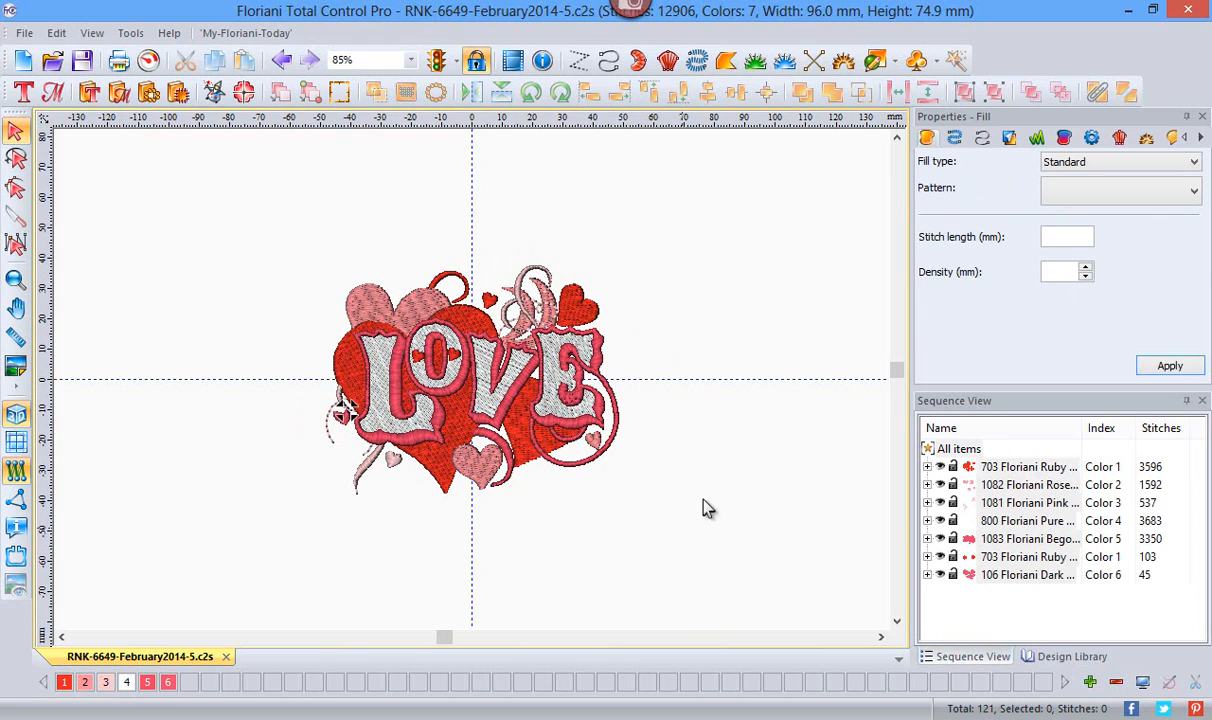
{"action": "left_click", "coordinate": [704, 499]}
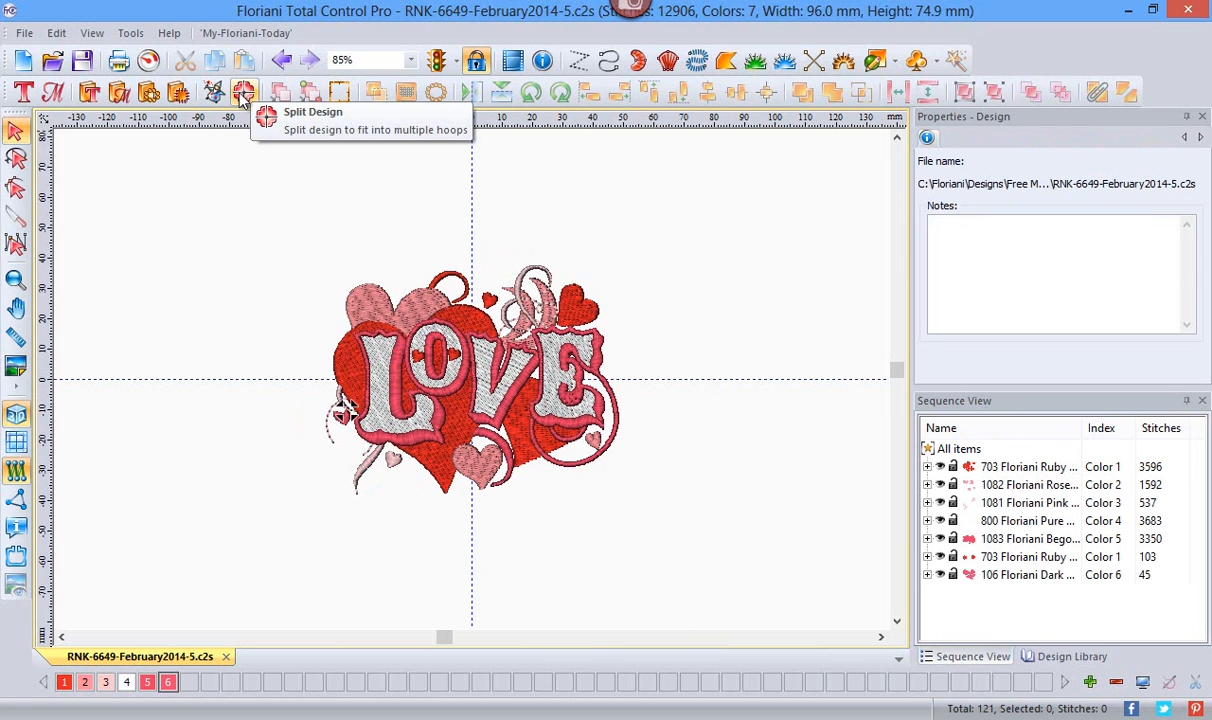
{"action": "left_click", "coordinate": [243, 93]}
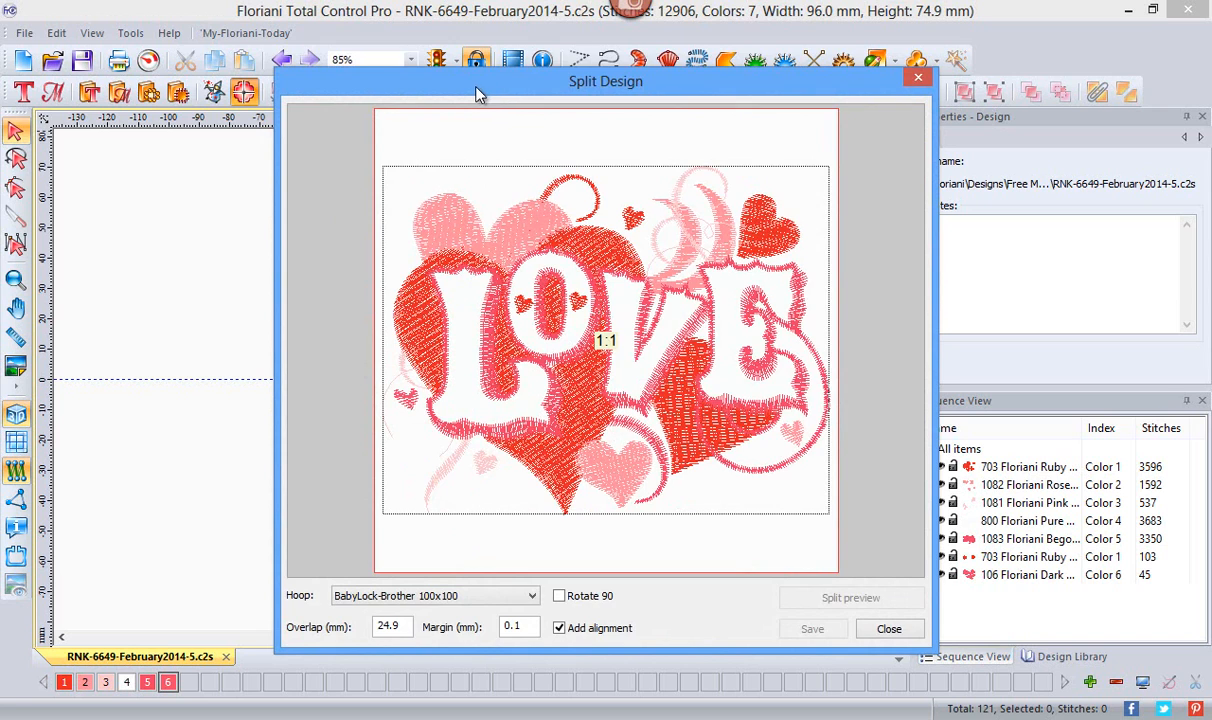
{"action": "left_click_drag", "start_coordinate": [477, 93], "coordinate": [364, 63]}
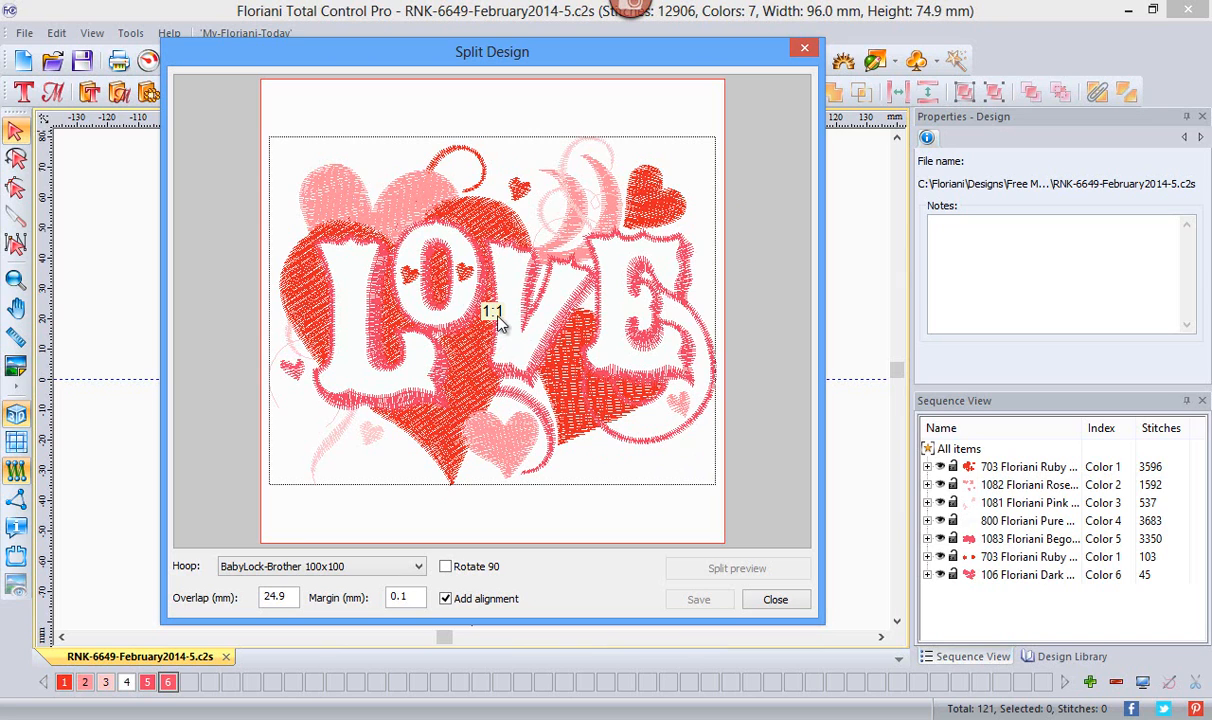
{"action": "left_click", "coordinate": [775, 601]}
Scale the whole LOVE design up to about 130 by 101 mm and center it in the workspace
{"action": "left_click_drag", "start_coordinate": [258, 209], "coordinate": [454, 322]}
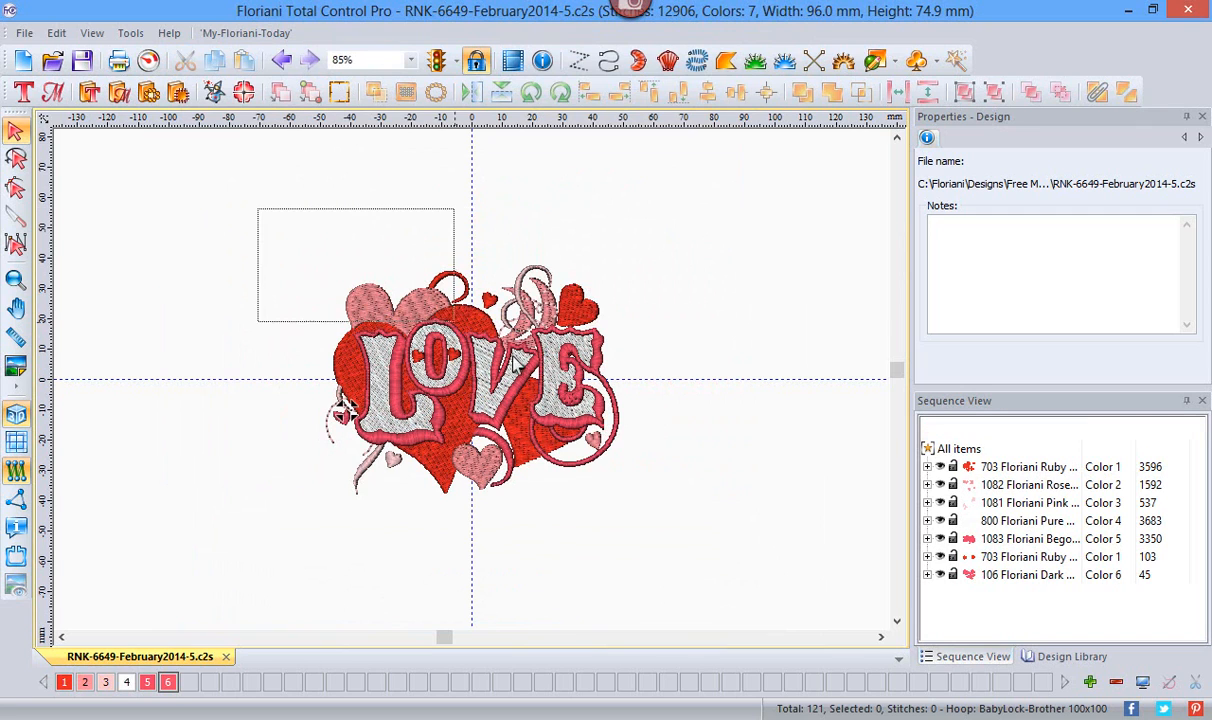
{"action": "left_click_drag", "start_coordinate": [513, 364], "coordinate": [690, 609]}
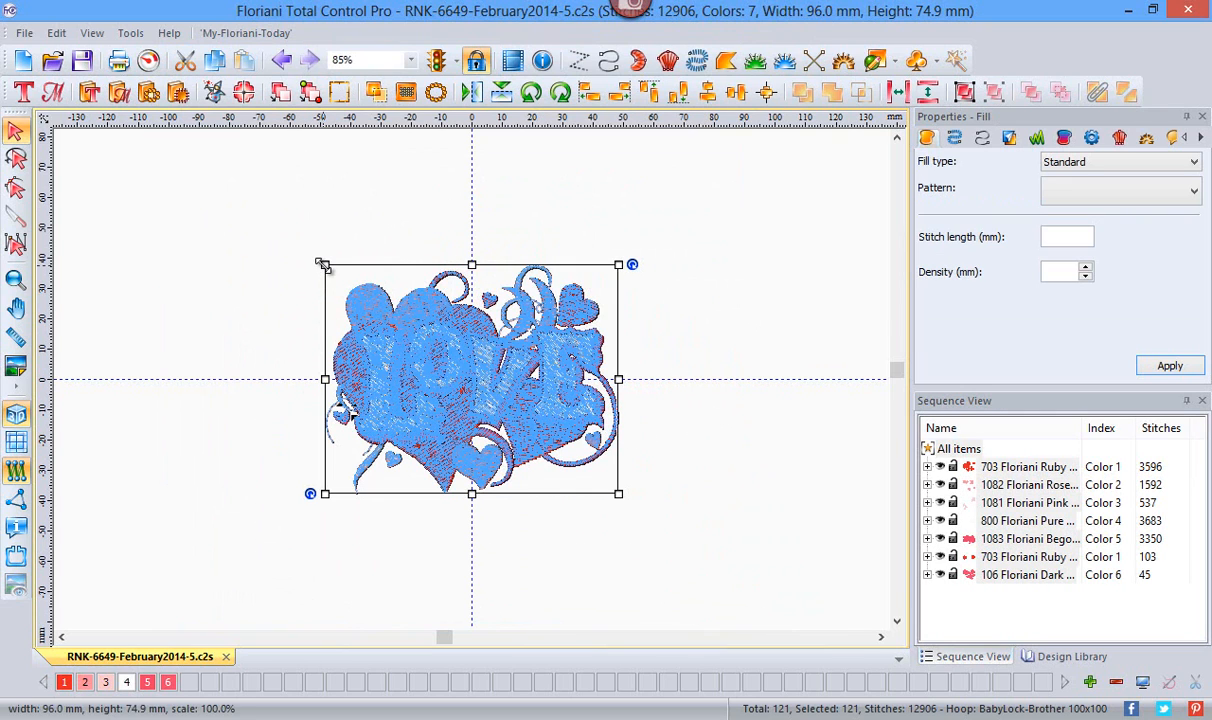
{"action": "left_click_drag", "start_coordinate": [322, 265], "coordinate": [215, 189]}
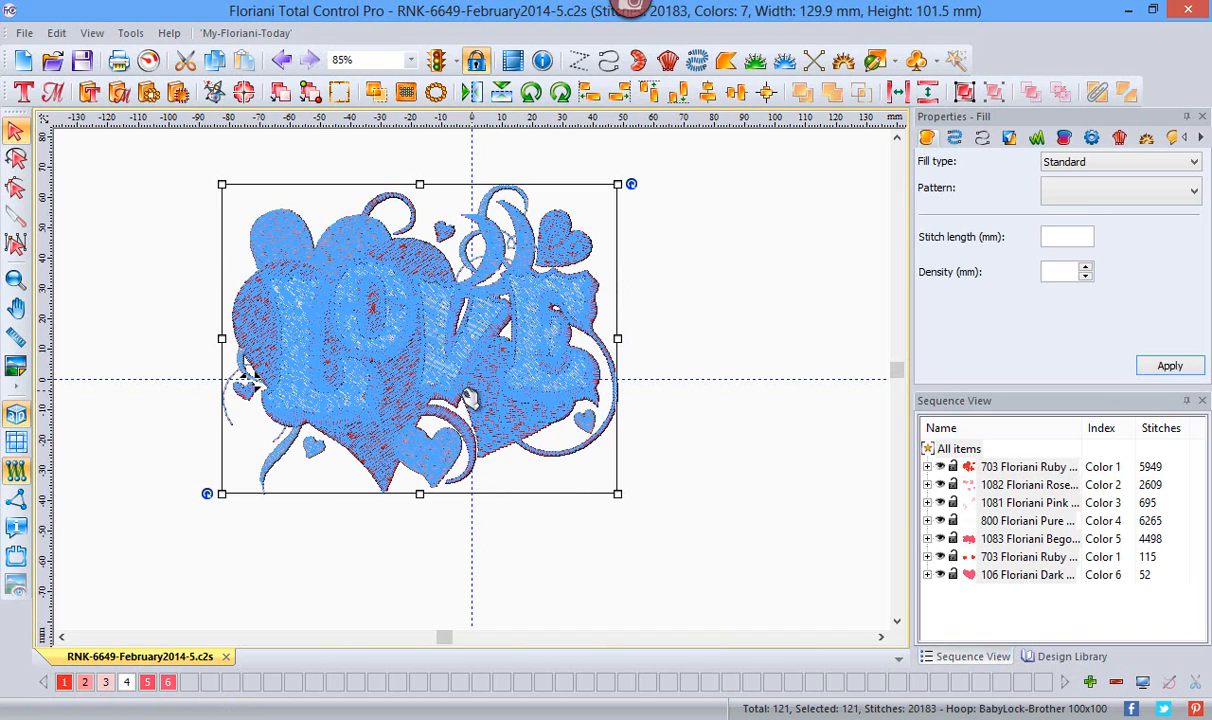
{"action": "right_click", "coordinate": [447, 125]}
{"action": "left_click", "coordinate": [504, 279]}
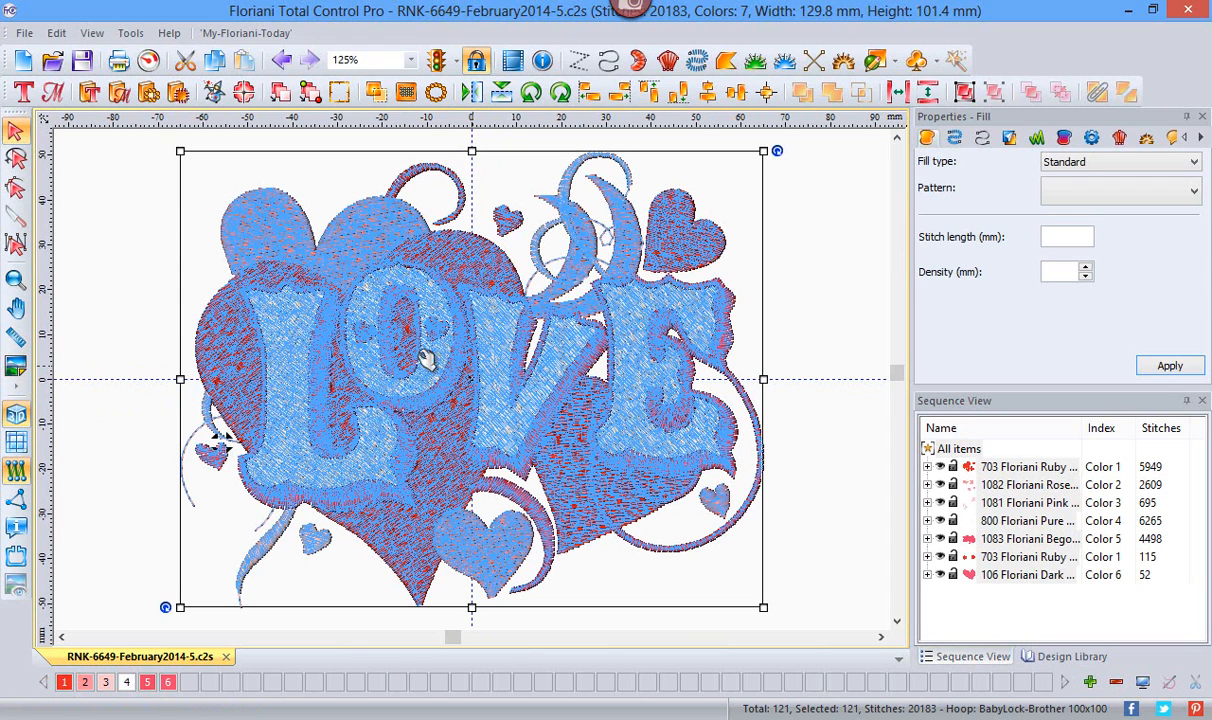
Open Split Design for the enlarged LOVE design
{"action": "left_click", "coordinate": [244, 93]}
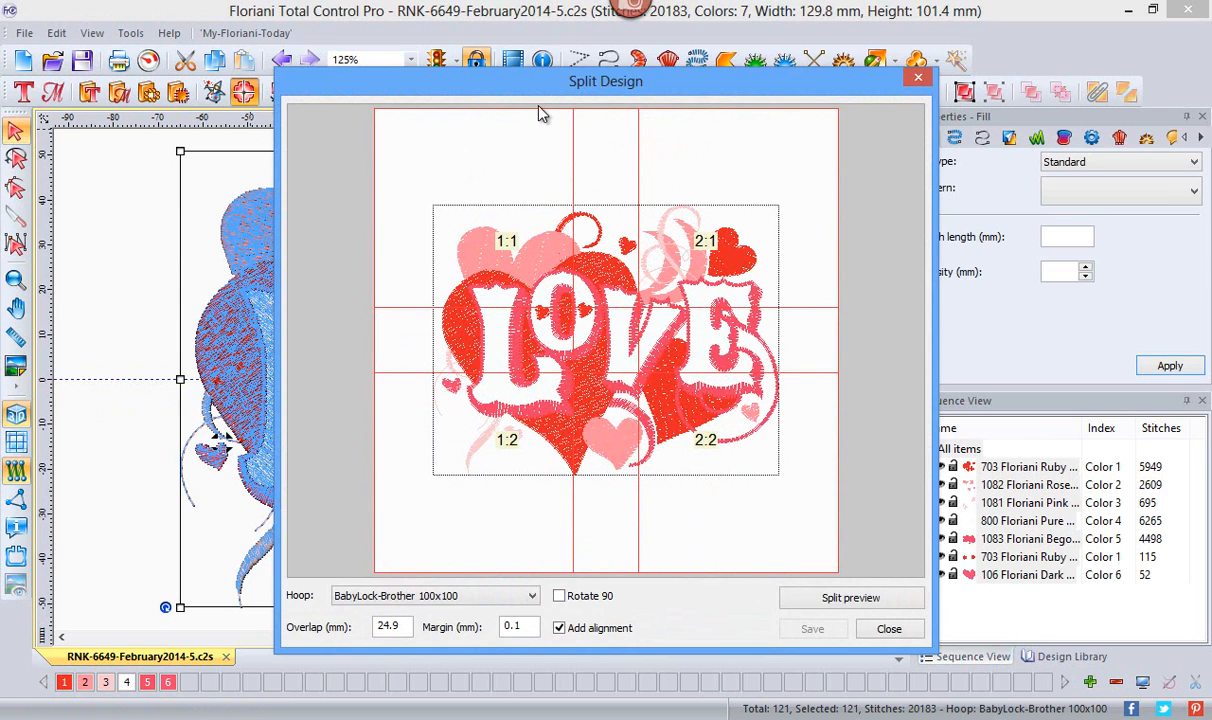
{"action": "left_click_drag", "start_coordinate": [505, 86], "coordinate": [367, 38]}
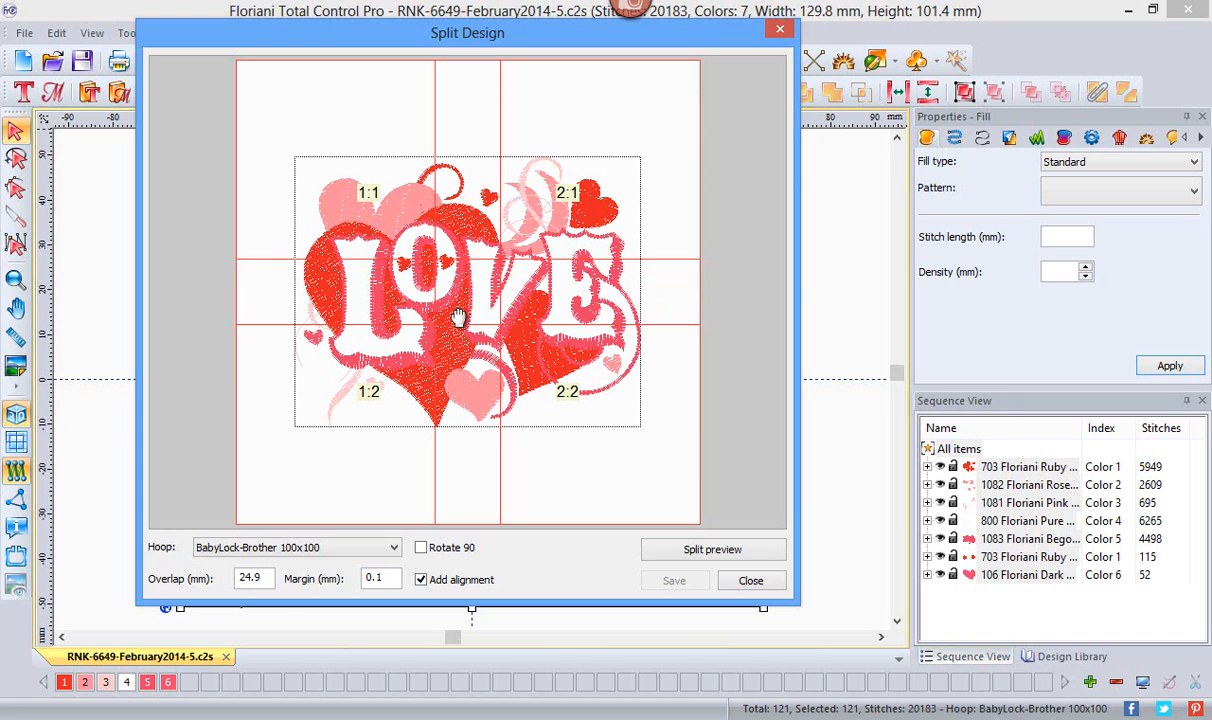
Compare the split layout for the BabyLock-Brother 130x180 and 180x300 hoops, and return to the 100x100 hoop
{"action": "left_click", "coordinate": [393, 556]}
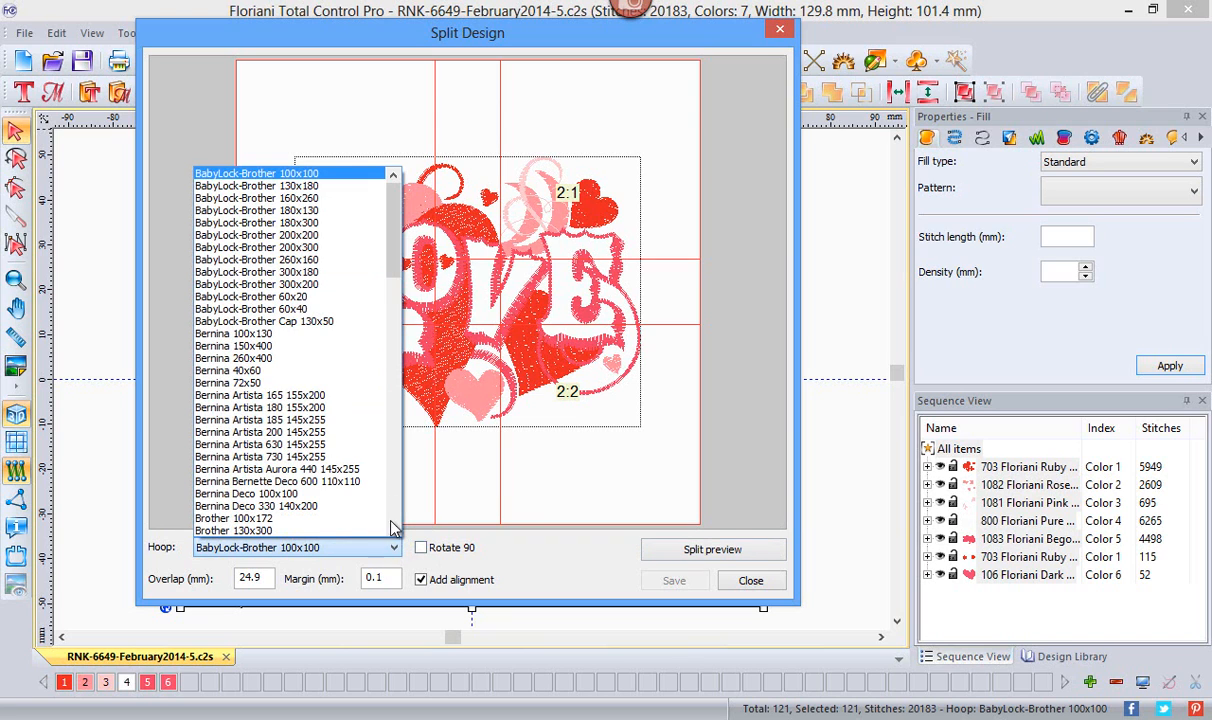
{"action": "mouse_move", "coordinate": [393, 270]}
{"action": "left_mouse_down"}
{"action": "mouse_move", "coordinate": [393, 287]}
{"action": "mouse_move", "coordinate": [393, 262]}
{"action": "left_mouse_up"}
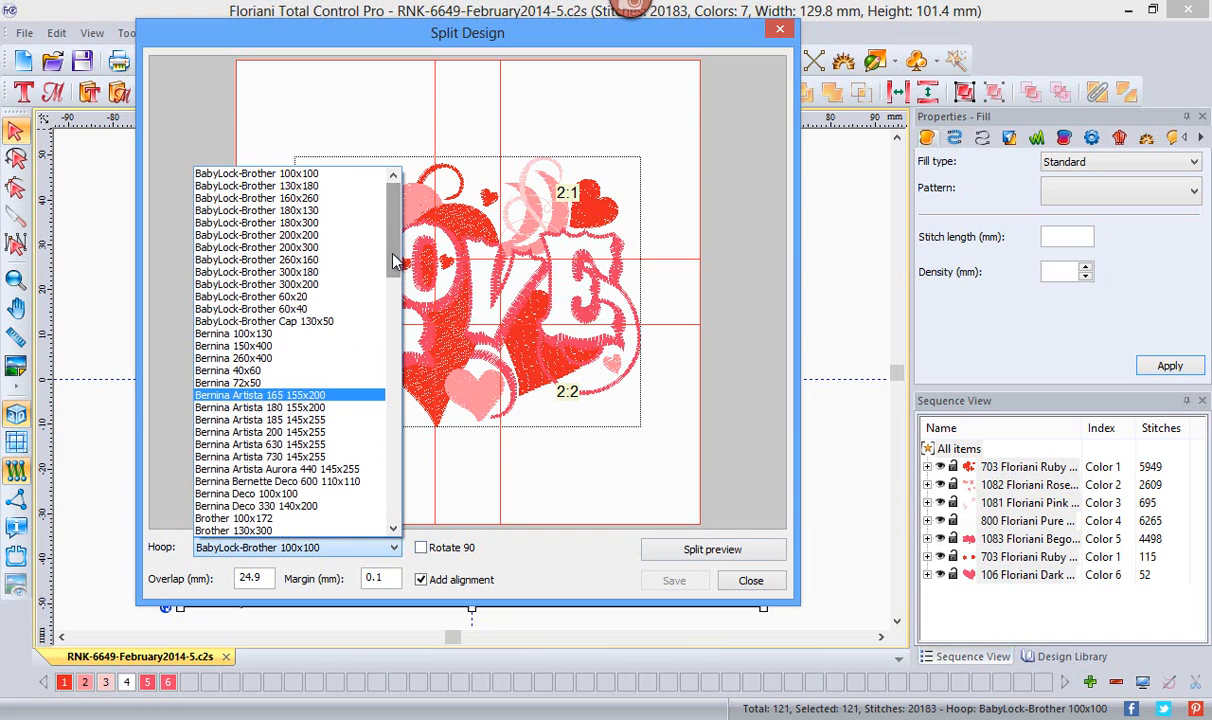
{"action": "left_click", "coordinate": [307, 187]}
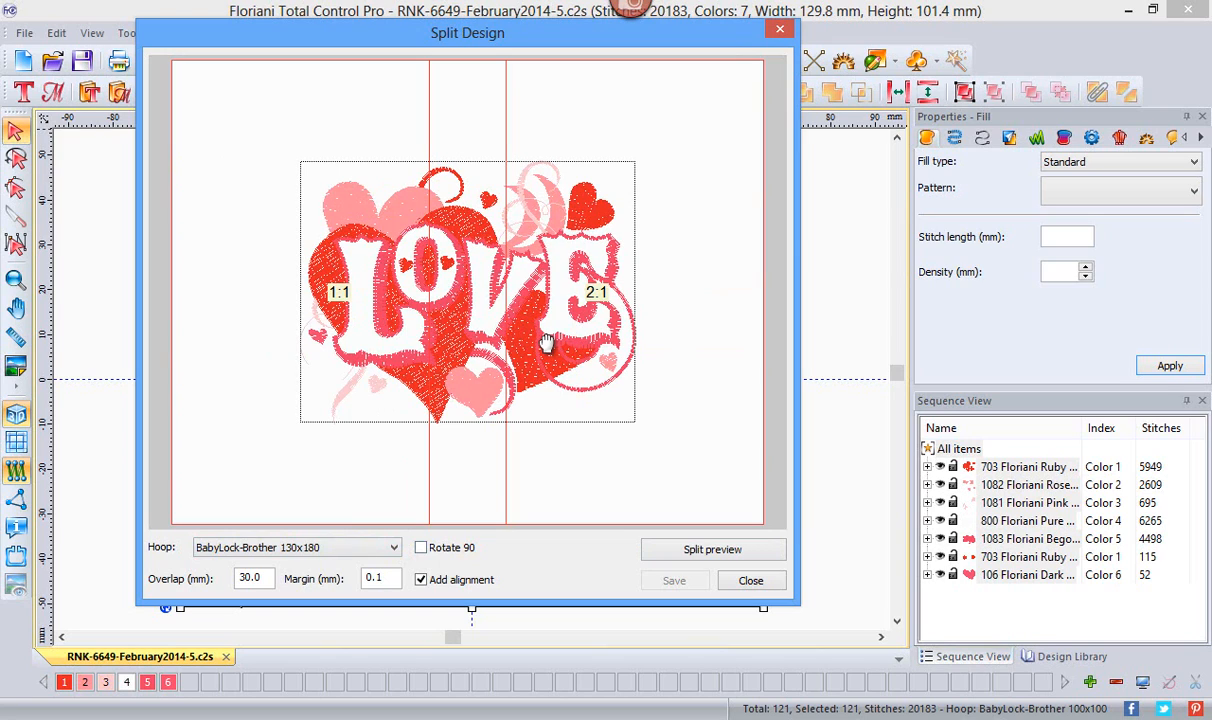
{"action": "left_click", "coordinate": [390, 547]}
{"action": "left_click", "coordinate": [290, 210]}
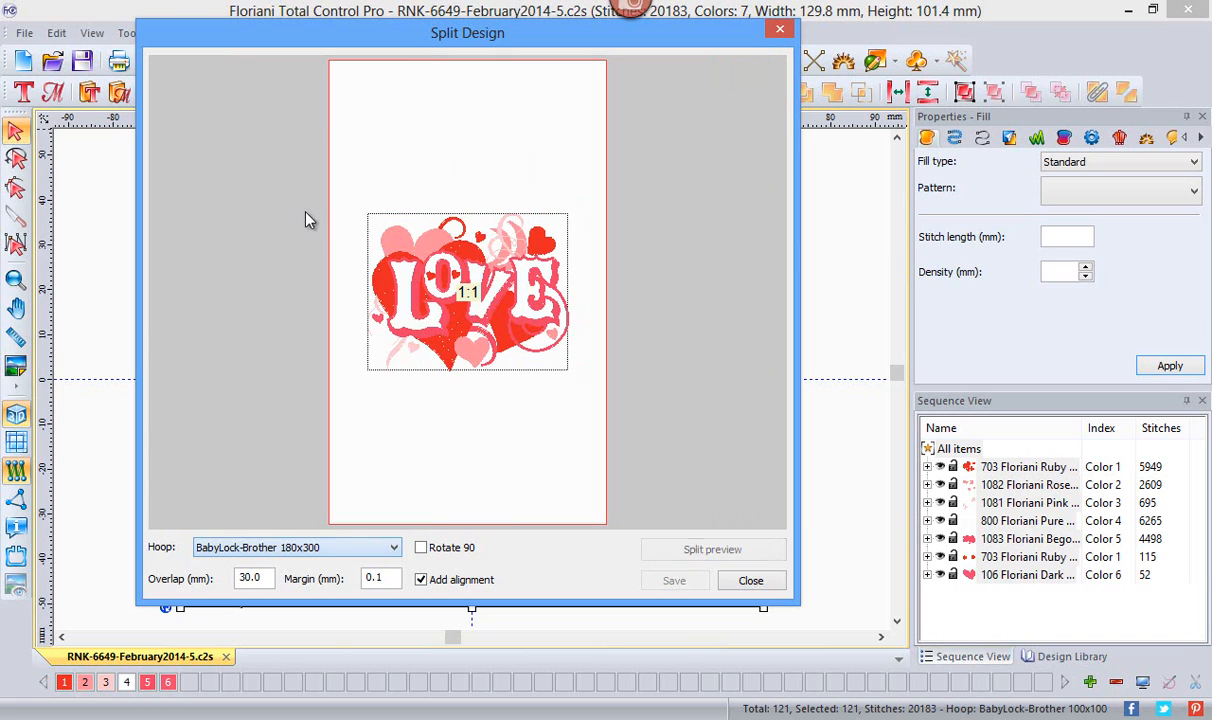
{"action": "left_click", "coordinate": [393, 547]}
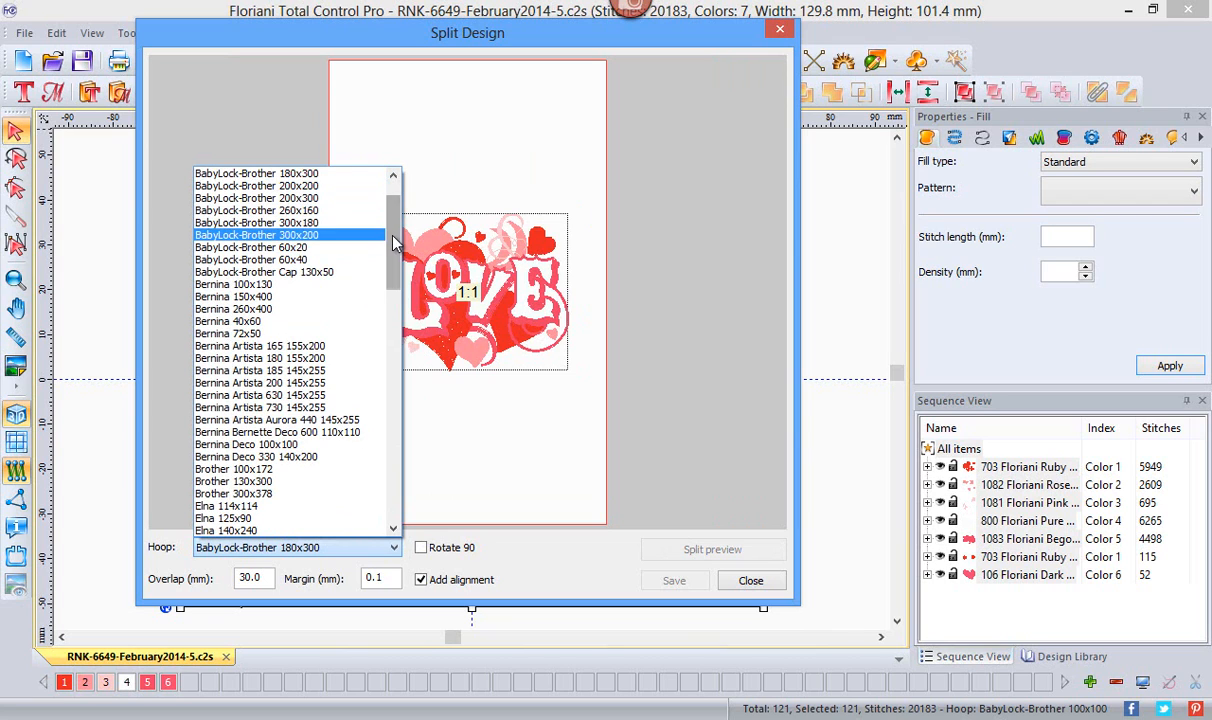
{"action": "scroll", "coordinate": [300, 225], "scroll_direction": "up", "scroll_amount": 1}
{"action": "left_click", "coordinate": [290, 186]}
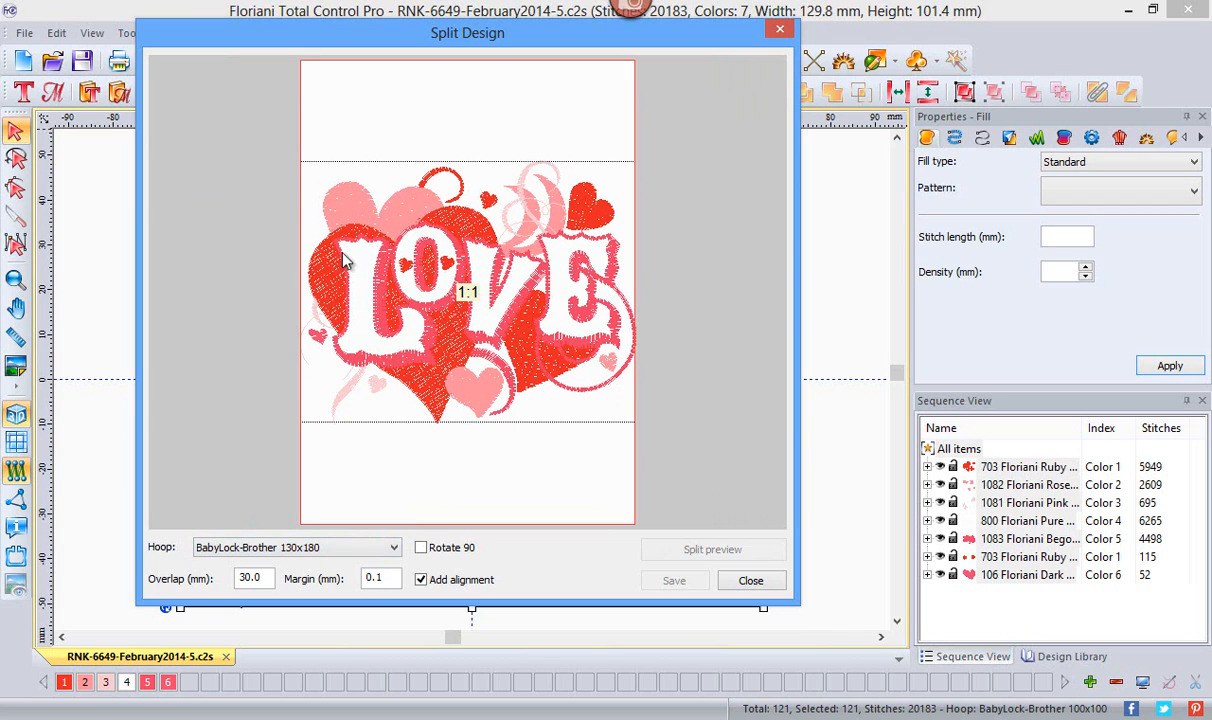
{"action": "left_click", "coordinate": [395, 553]}
{"action": "scroll", "coordinate": [350, 232], "scroll_direction": "up", "scroll_amount": 1}
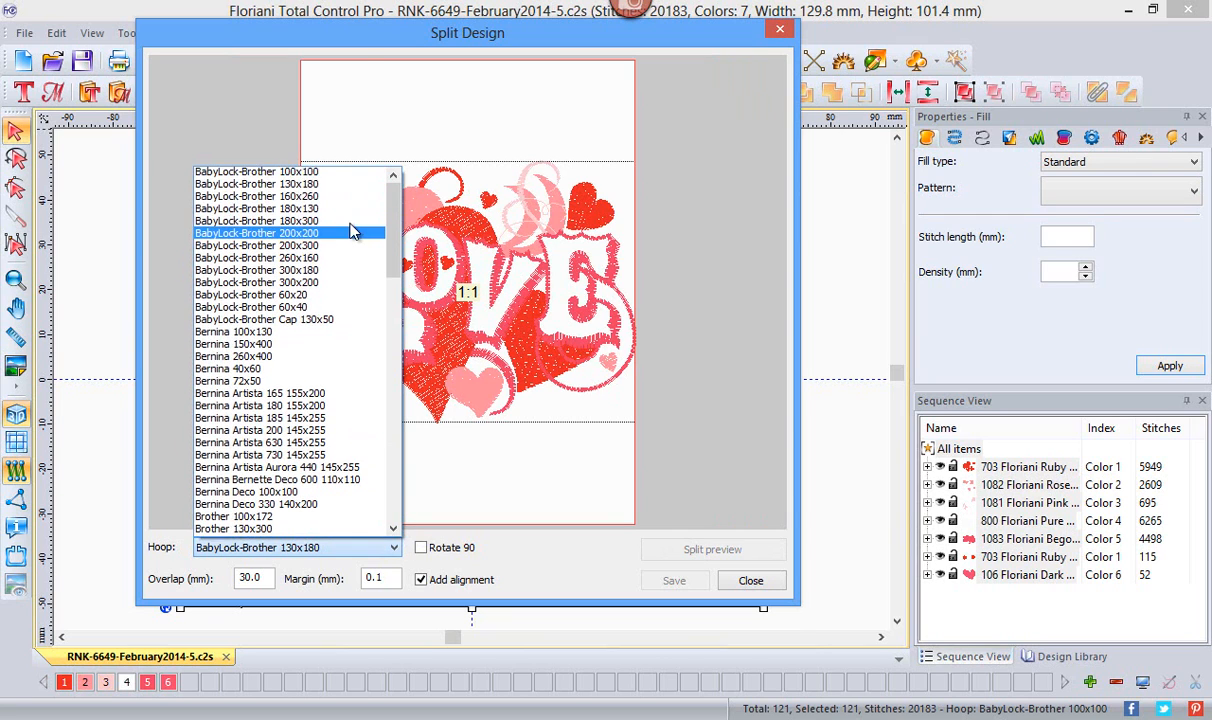
{"action": "left_click", "coordinate": [316, 172]}
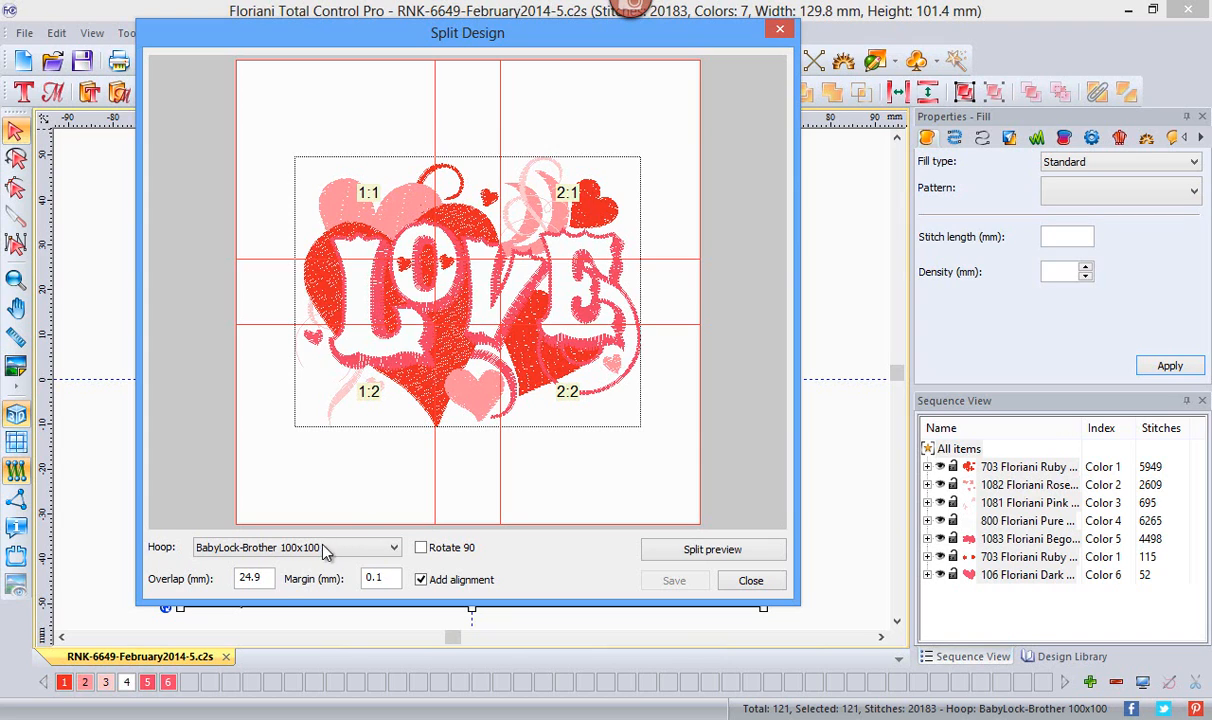
Try a 10 mm overlap between the hoop sections and restore it to 24.9 mm
{"action": "left_click_drag", "start_coordinate": [263, 577], "coordinate": [200, 580]}
{"action": "type", "text": "10"}
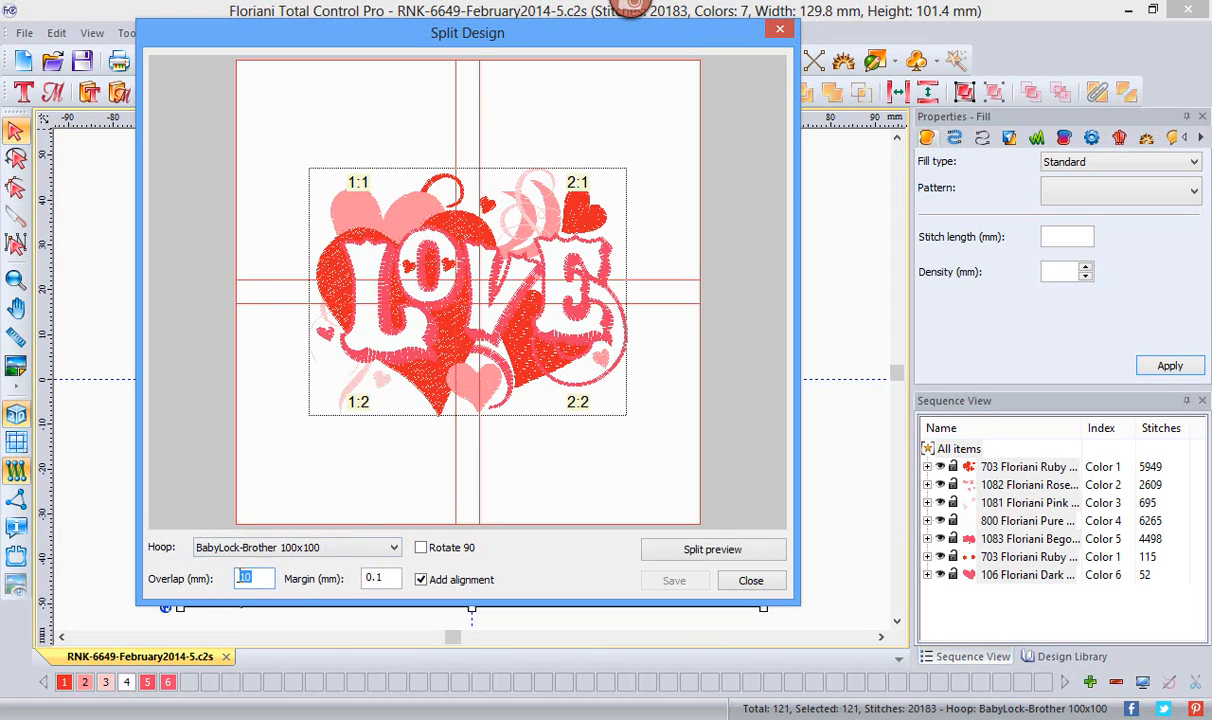
{"action": "type", "text": "24.9"}
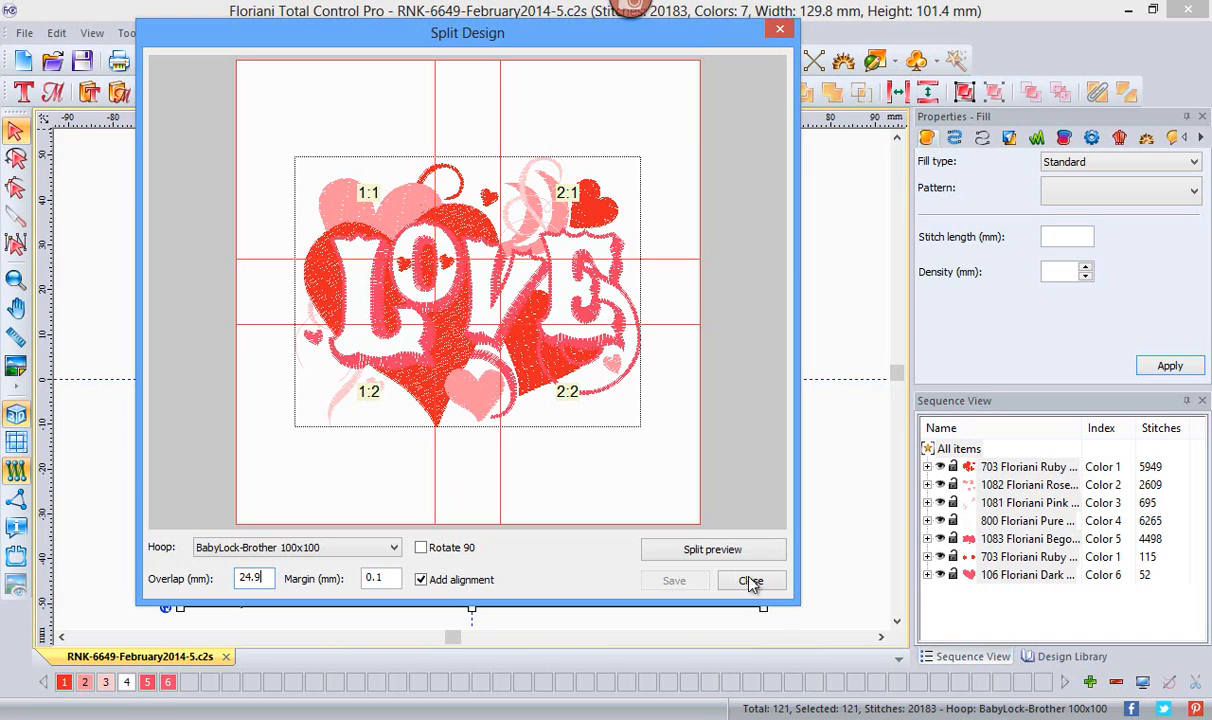
Generate the split preview and view the stitches assigned to sections 1:1, 1:2, 2:1 and 2:2
{"action": "left_click", "coordinate": [712, 550]}
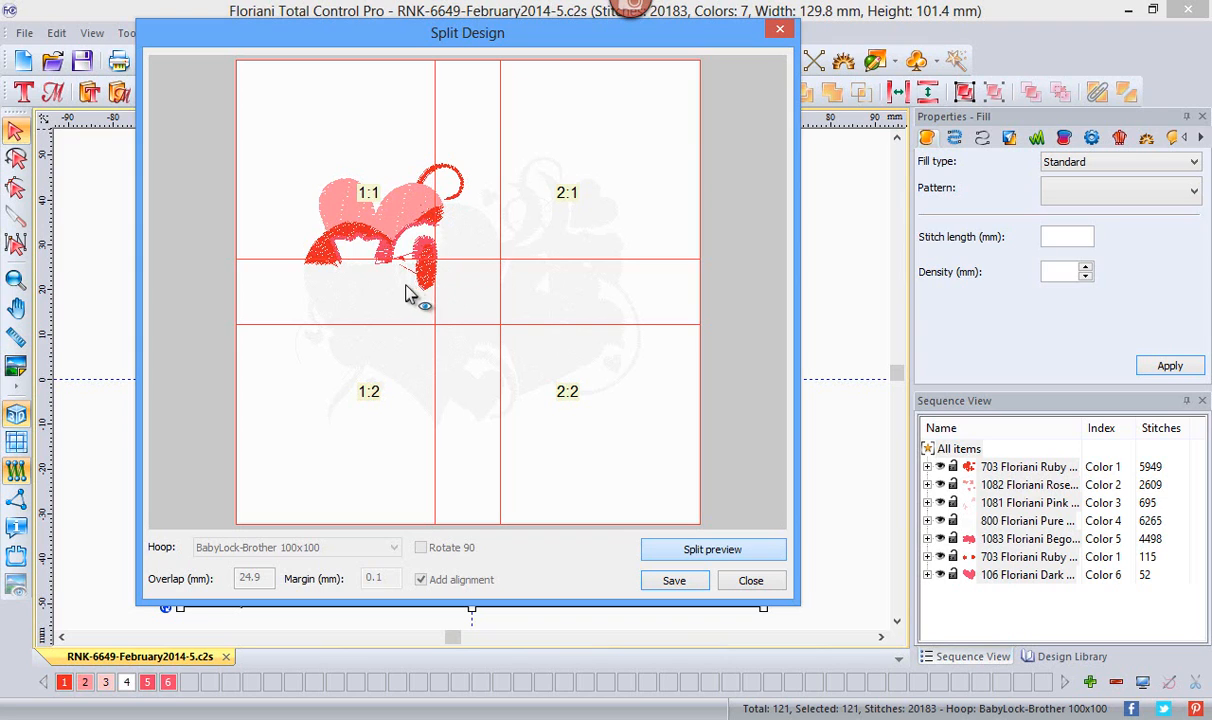
{"action": "left_click", "coordinate": [336, 414]}
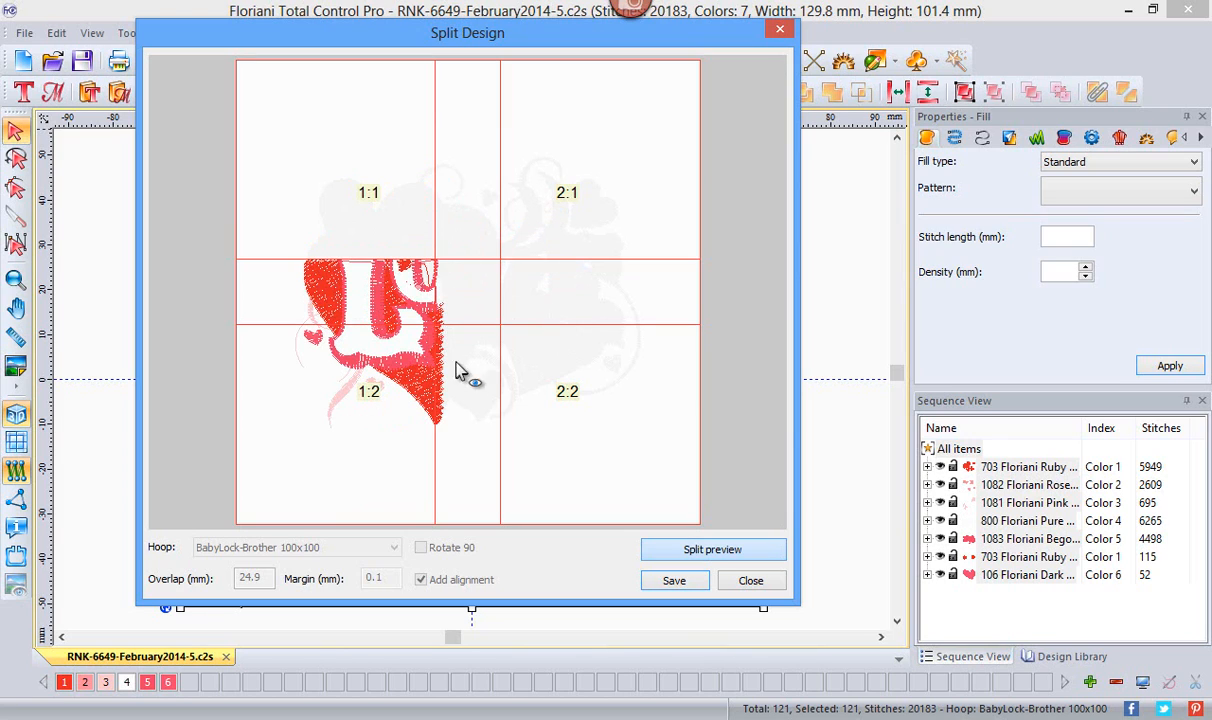
{"action": "left_click", "coordinate": [524, 212]}
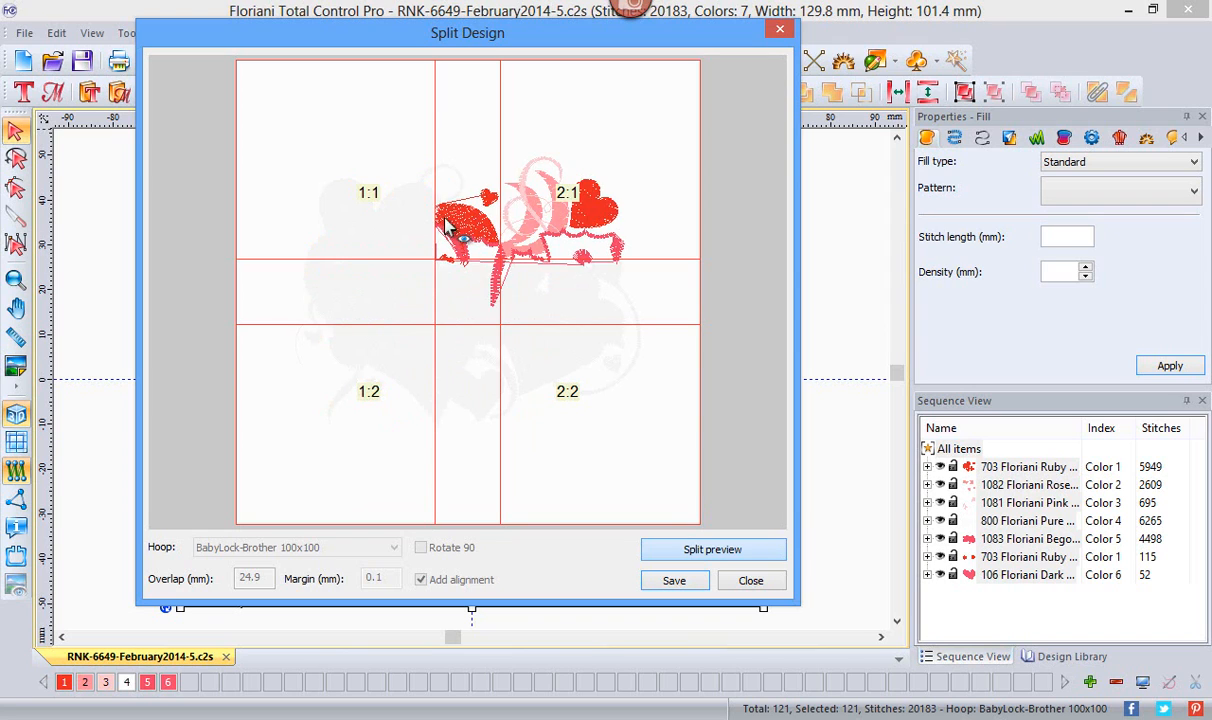
{"action": "left_click", "coordinate": [370, 215]}
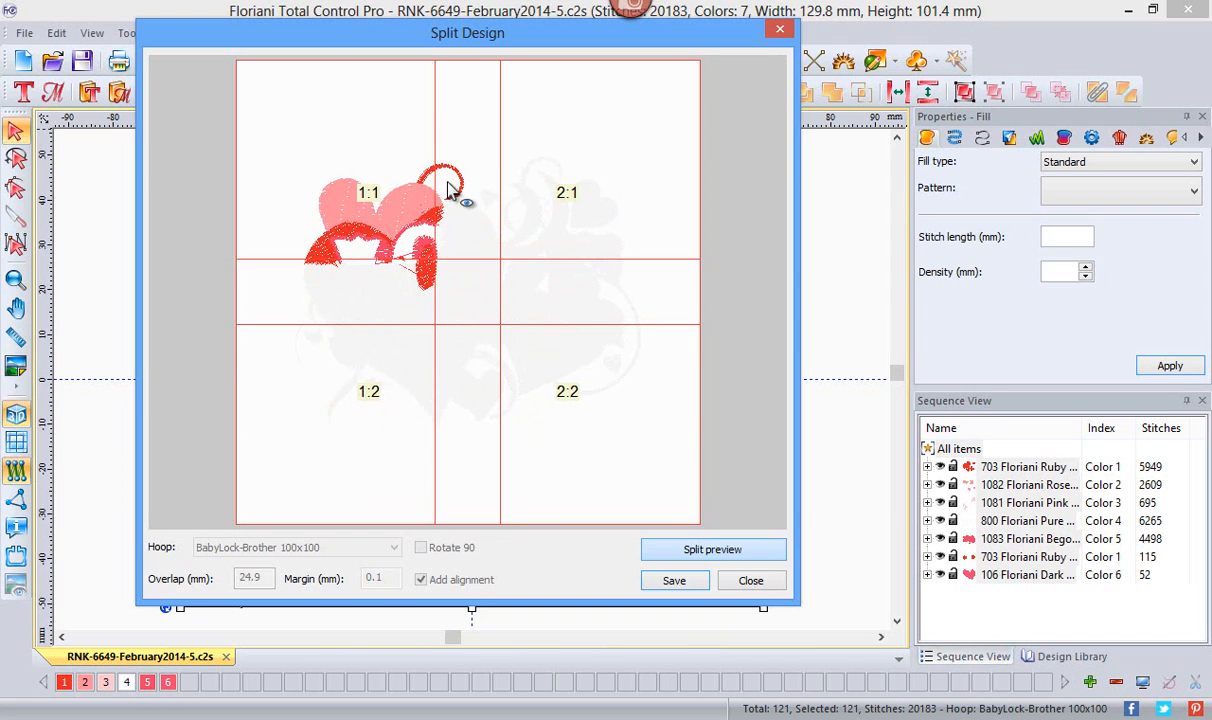
{"action": "left_click", "coordinate": [512, 203]}
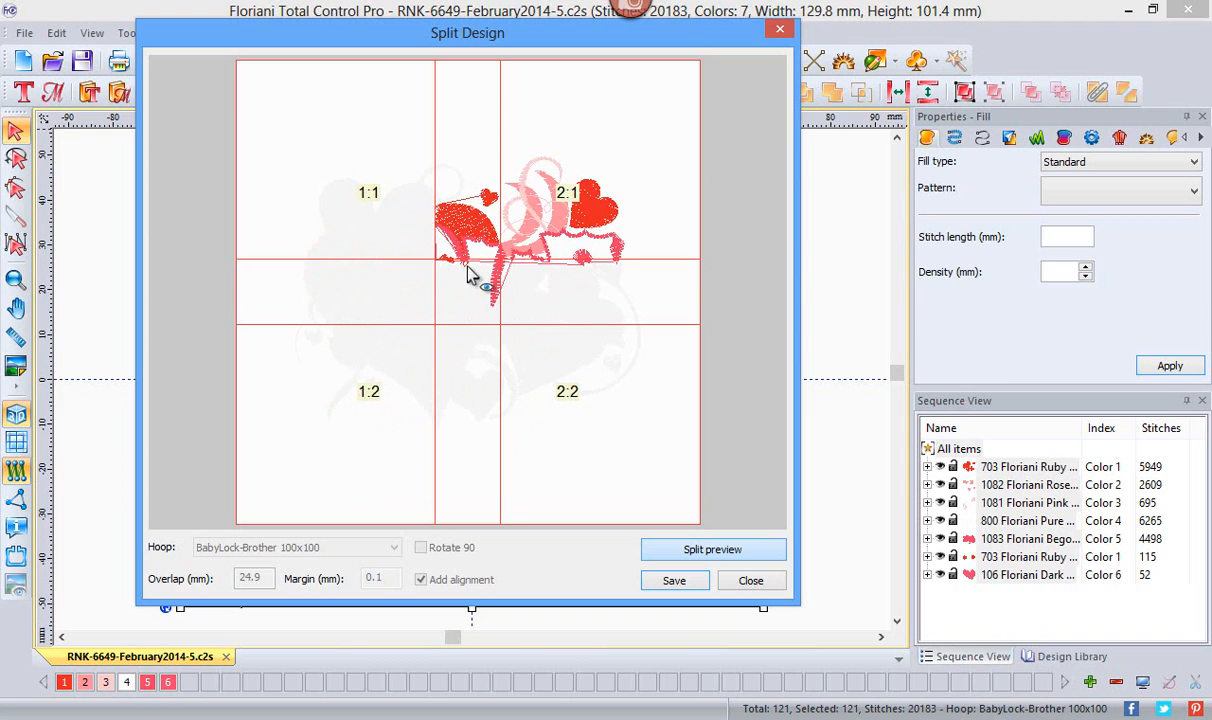
{"action": "left_click", "coordinate": [583, 398]}
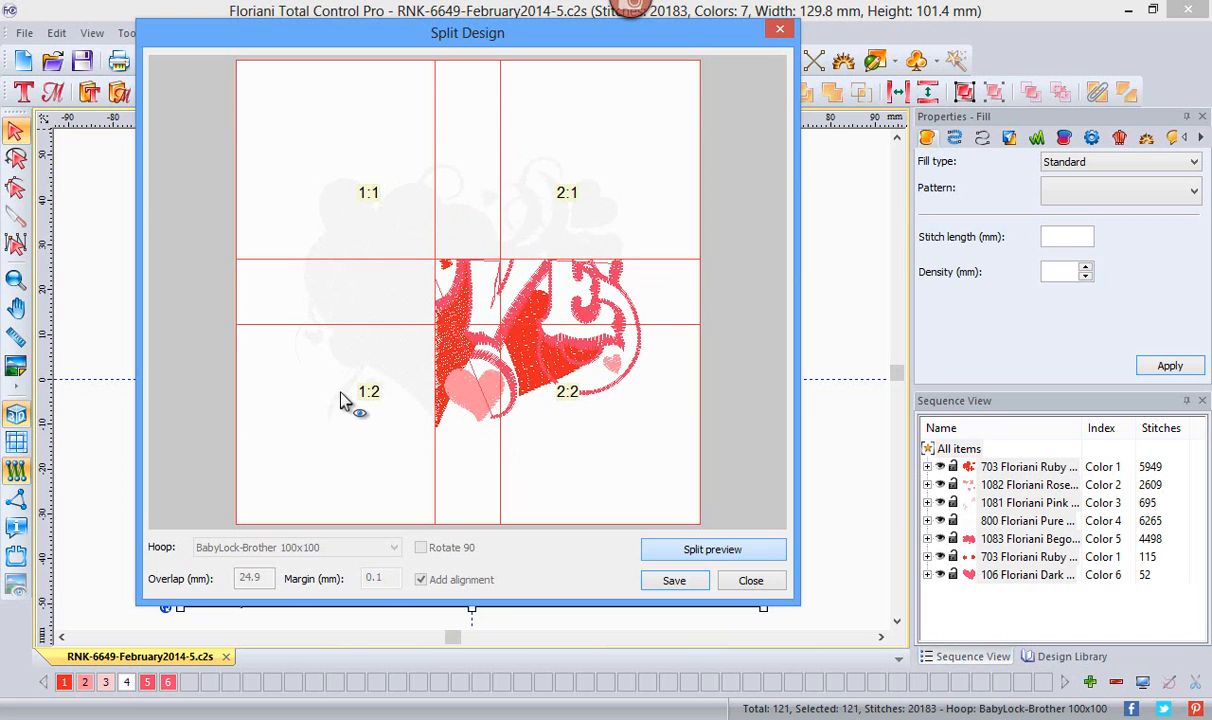
Examine the four split sections again, comparing where the stitches divide between neighbouring hoopings
{"action": "left_click", "coordinate": [348, 390]}
{"action": "left_click", "coordinate": [353, 195]}
{"action": "left_click", "coordinate": [360, 340]}
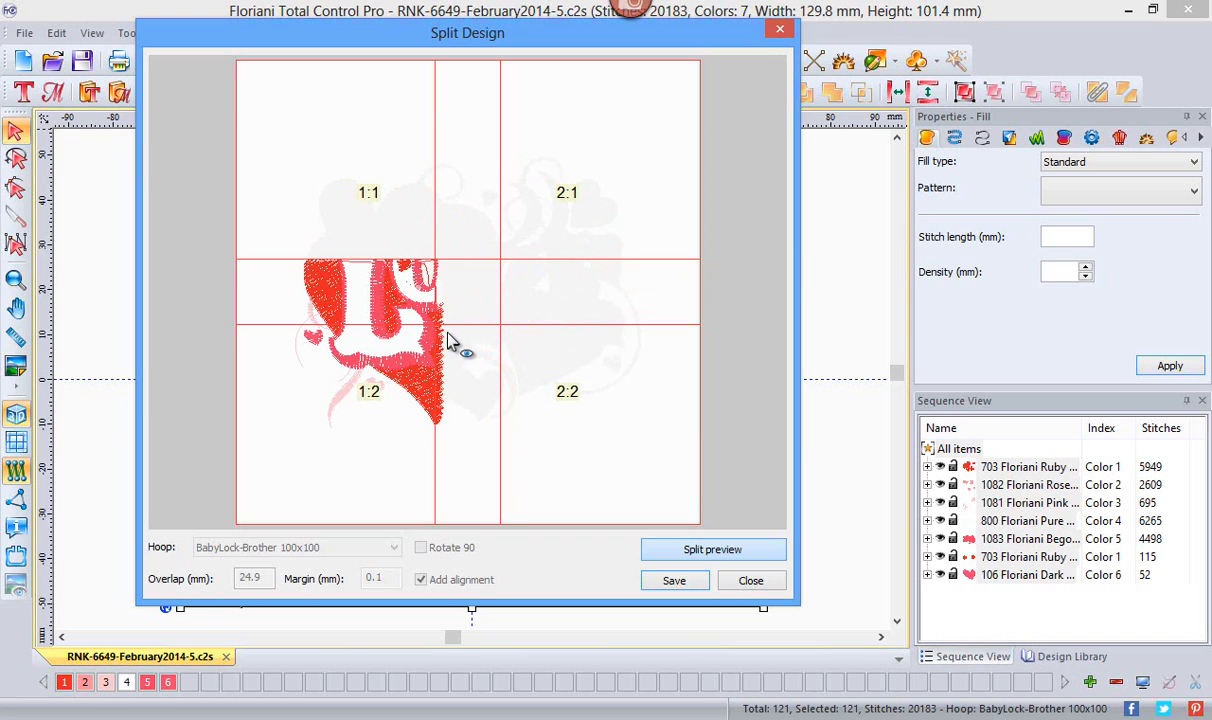
{"action": "left_click", "coordinate": [520, 400]}
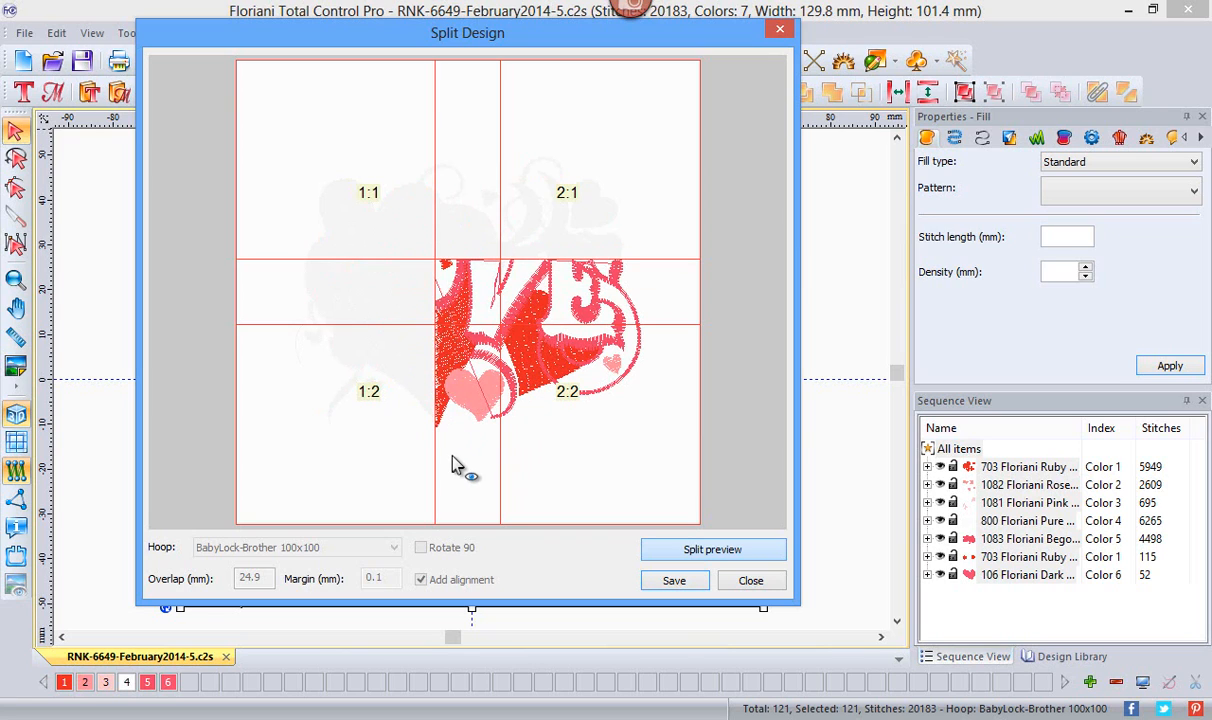
{"action": "left_click", "coordinate": [320, 216]}
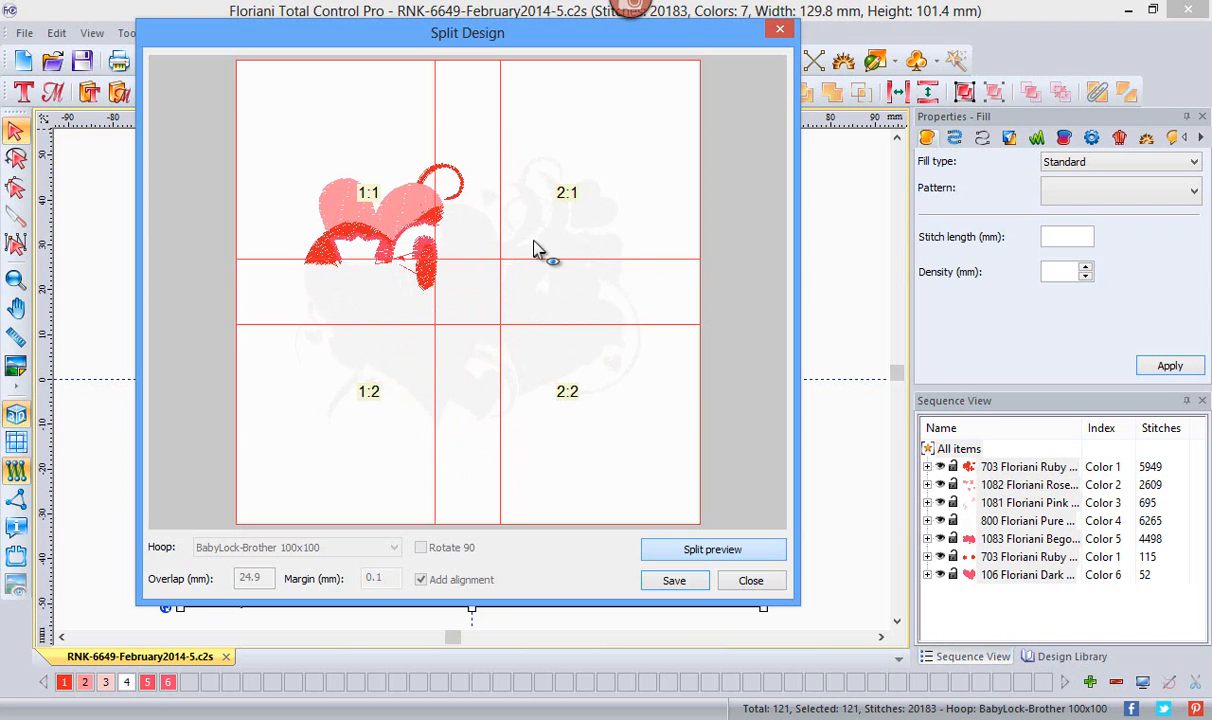
{"action": "left_click", "coordinate": [609, 220]}
{"action": "left_click", "coordinate": [312, 405]}
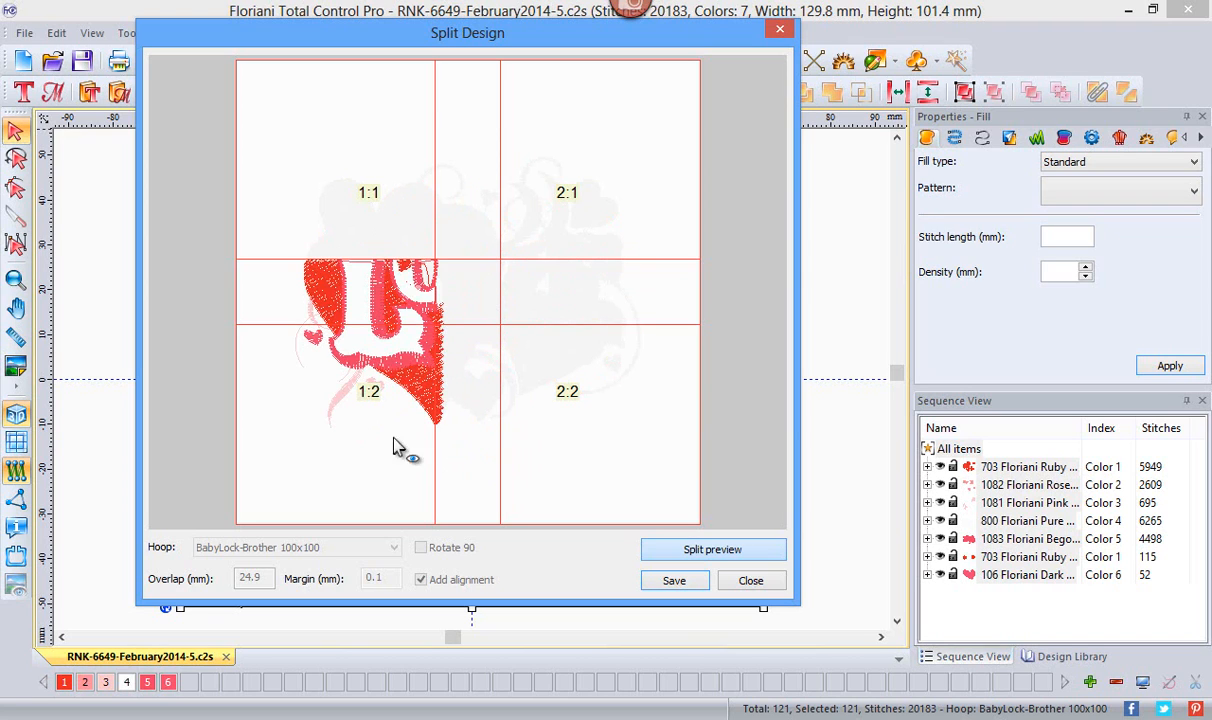
{"action": "left_click", "coordinate": [536, 430]}
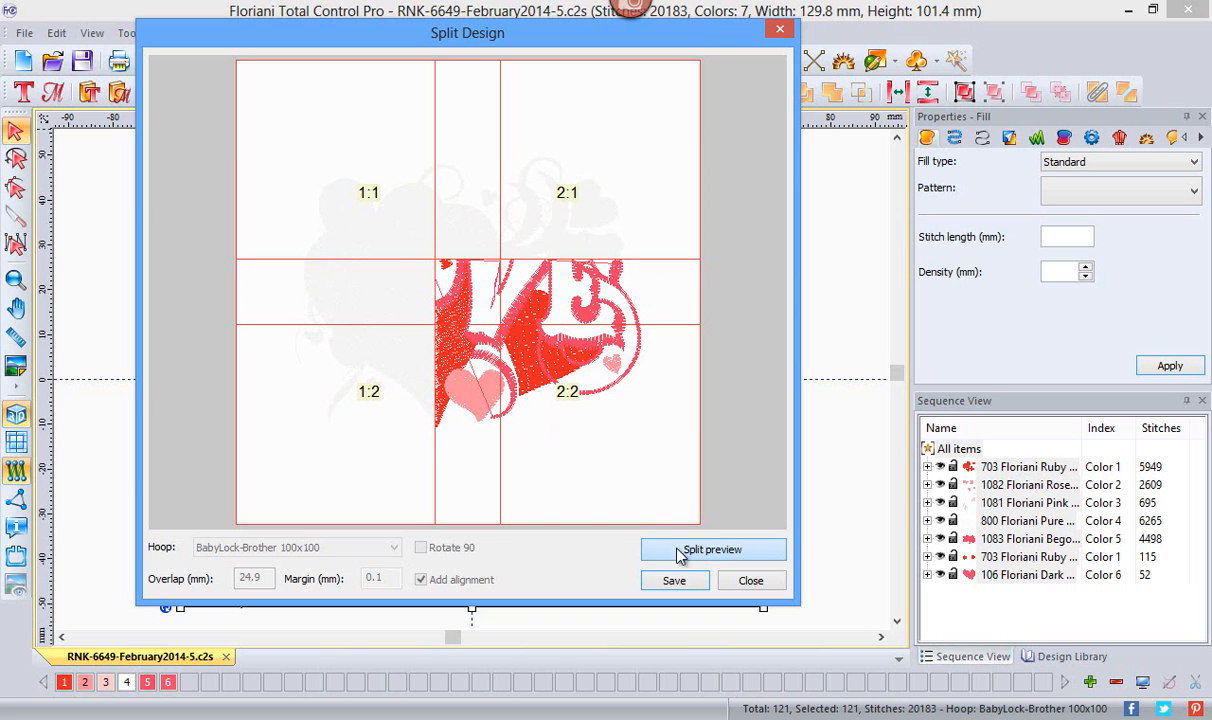
Save the split design in the Designs folder as SplitLove, in the Floriani (C2S) format
{"action": "left_click", "coordinate": [673, 582]}
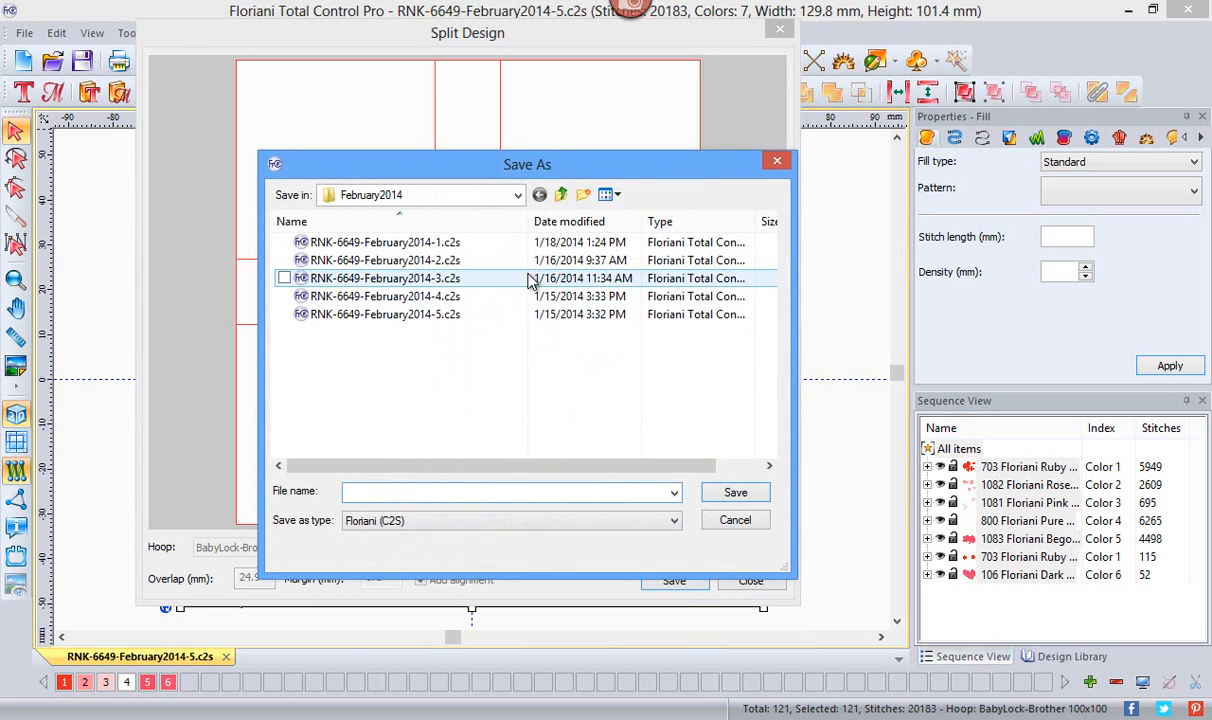
{"action": "left_click", "coordinate": [518, 196]}
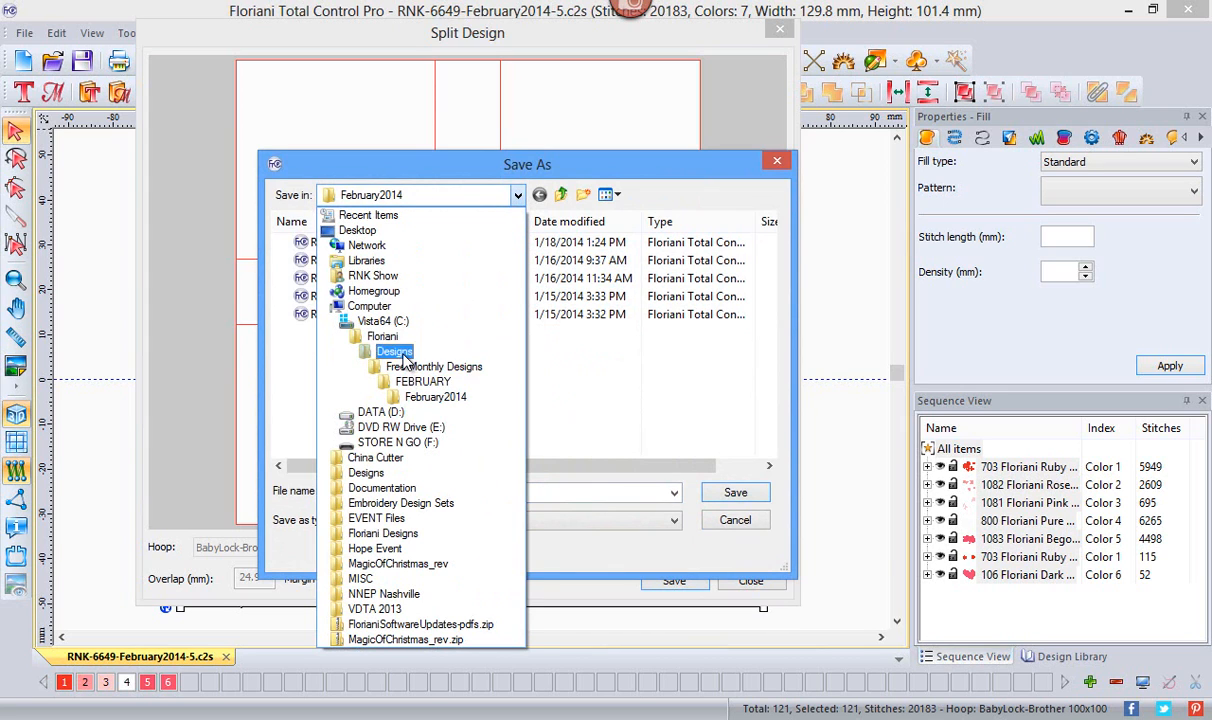
{"action": "left_click", "coordinate": [402, 353]}
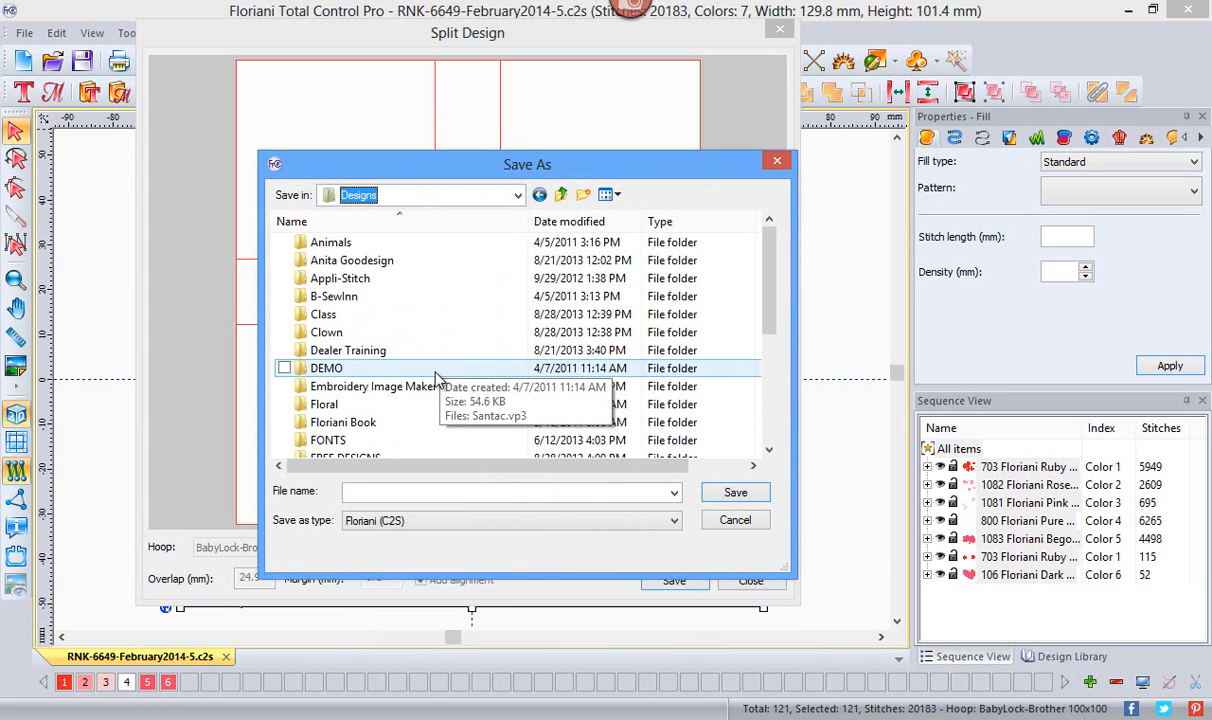
{"action": "left_click", "coordinate": [377, 491]}
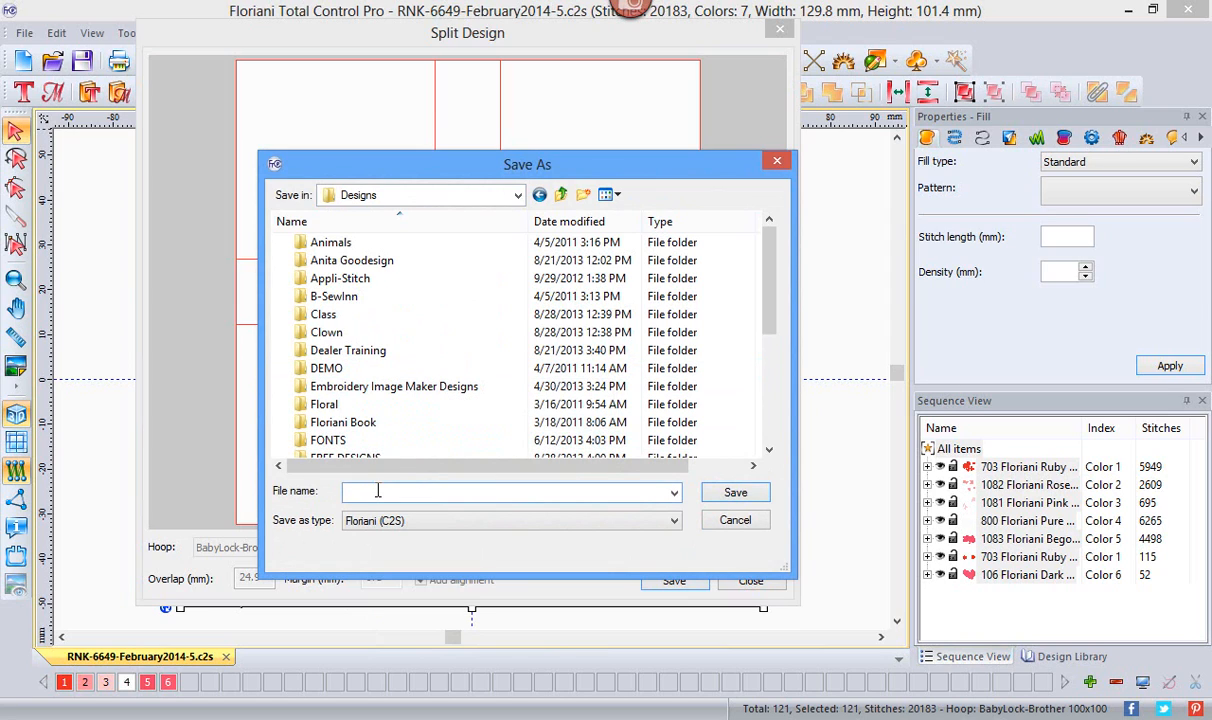
{"action": "type", "text": "SplitLove"}
{"action": "left_click", "coordinate": [733, 492]}
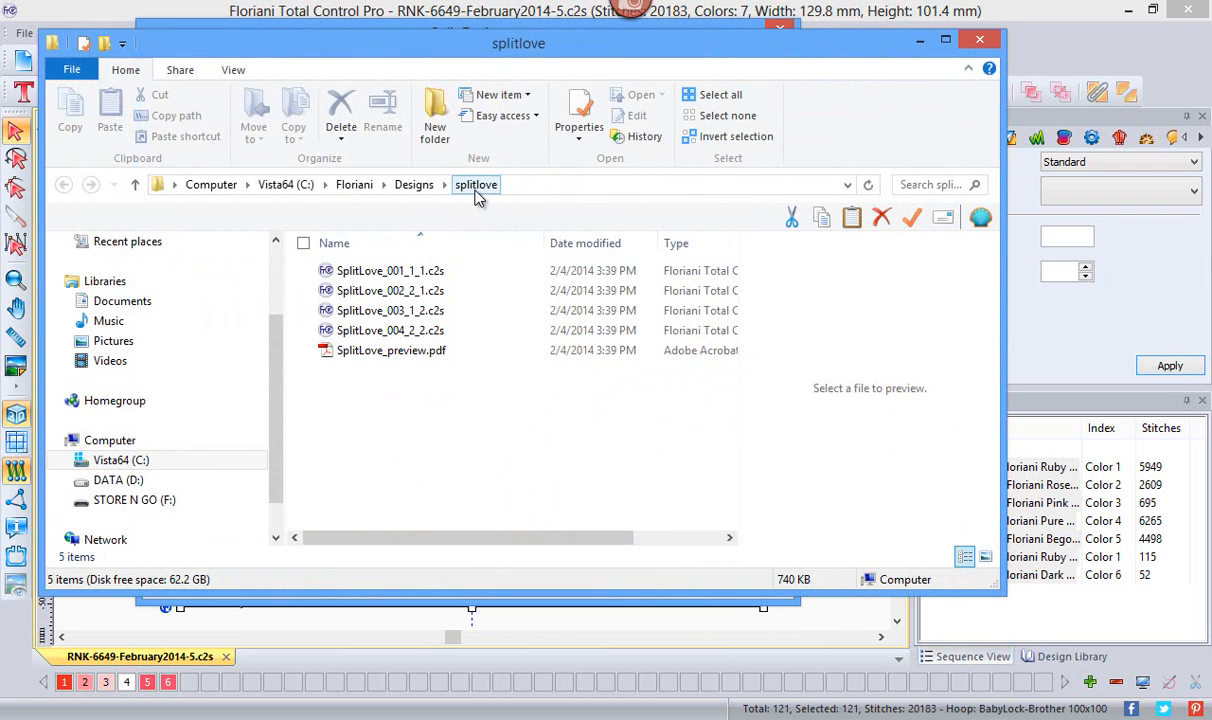
In File Explorer, locate the splitlove folder inside Designs, open it and widen the window to show the full file details
{"action": "left_click", "coordinate": [410, 187]}
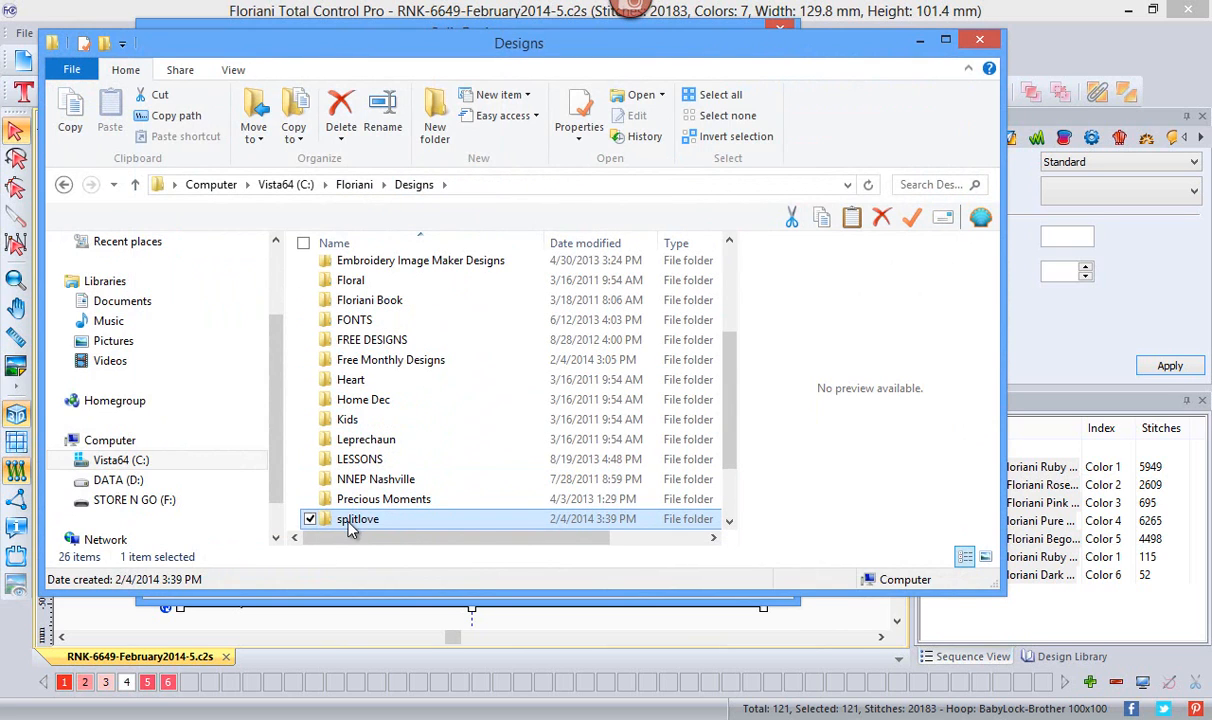
{"action": "mouse_move", "coordinate": [366, 527]}
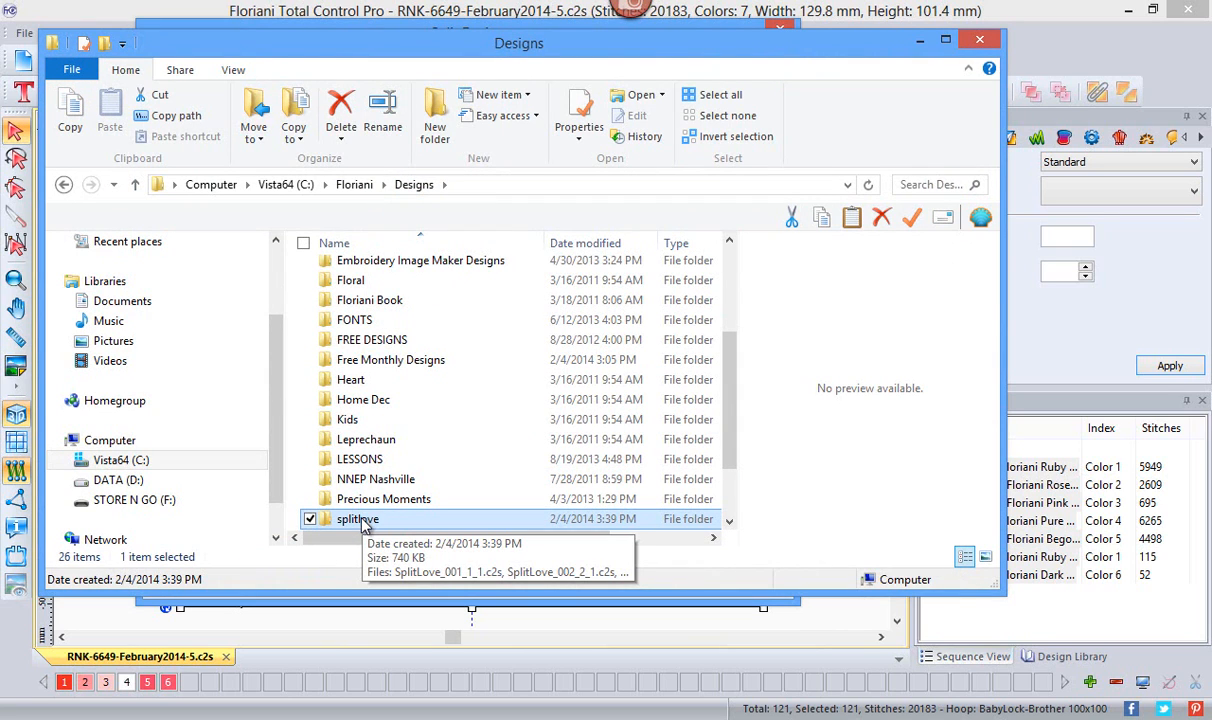
{"action": "double_click", "coordinate": [364, 521]}
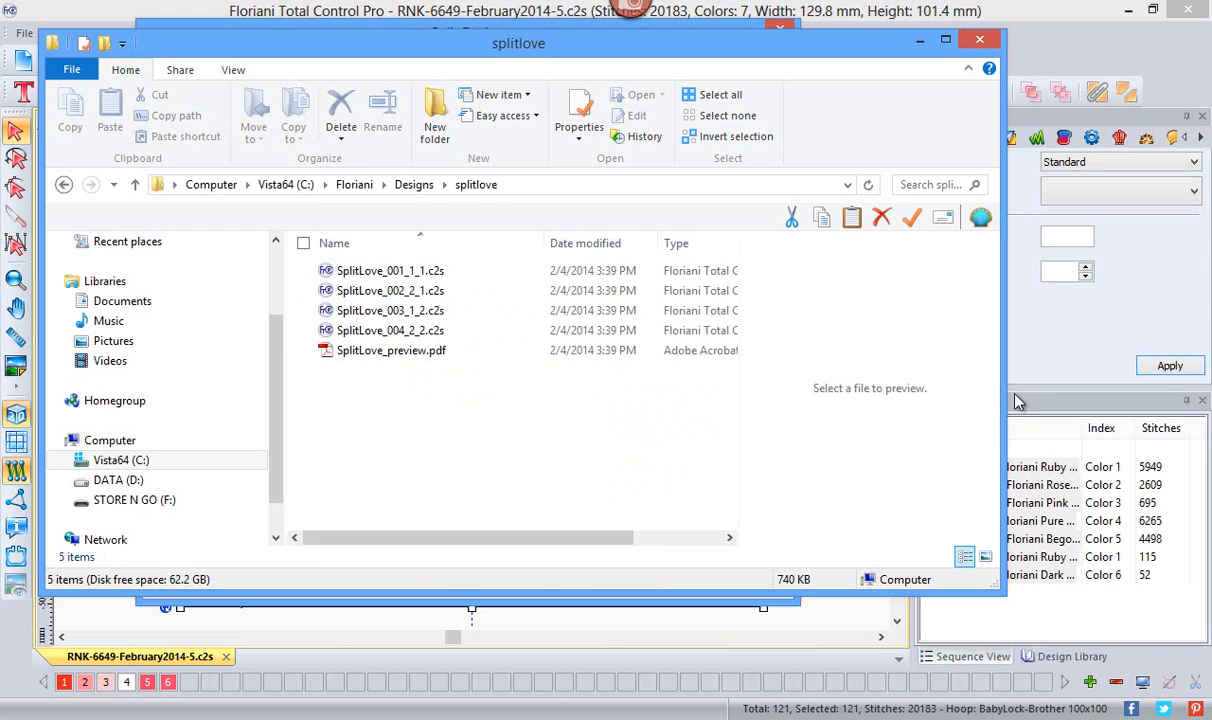
{"action": "left_click_drag", "start_coordinate": [1002, 385], "coordinate": [1146, 385]}
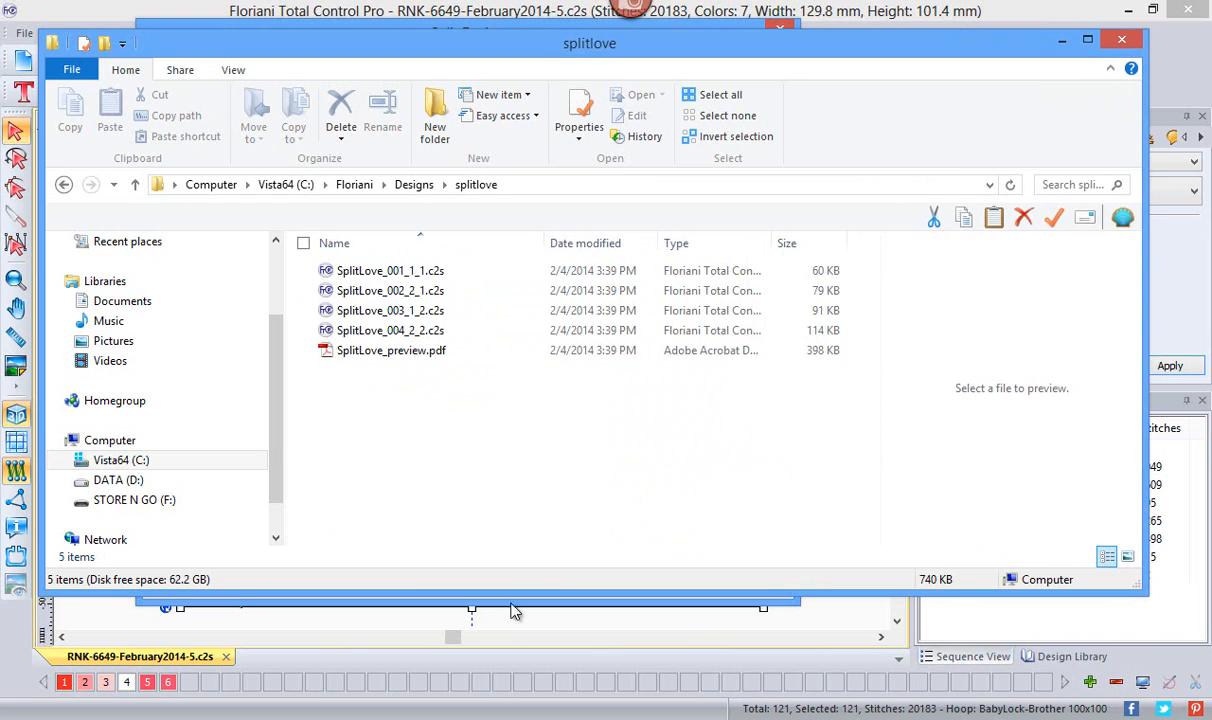
Preview the split files SplitLove_001_1_1.c2s, SplitLove_002_2_1.c2s, SplitLove_003_1_2.c2s and SplitLove_004_2_2.c2s
{"action": "left_click", "coordinate": [406, 281]}
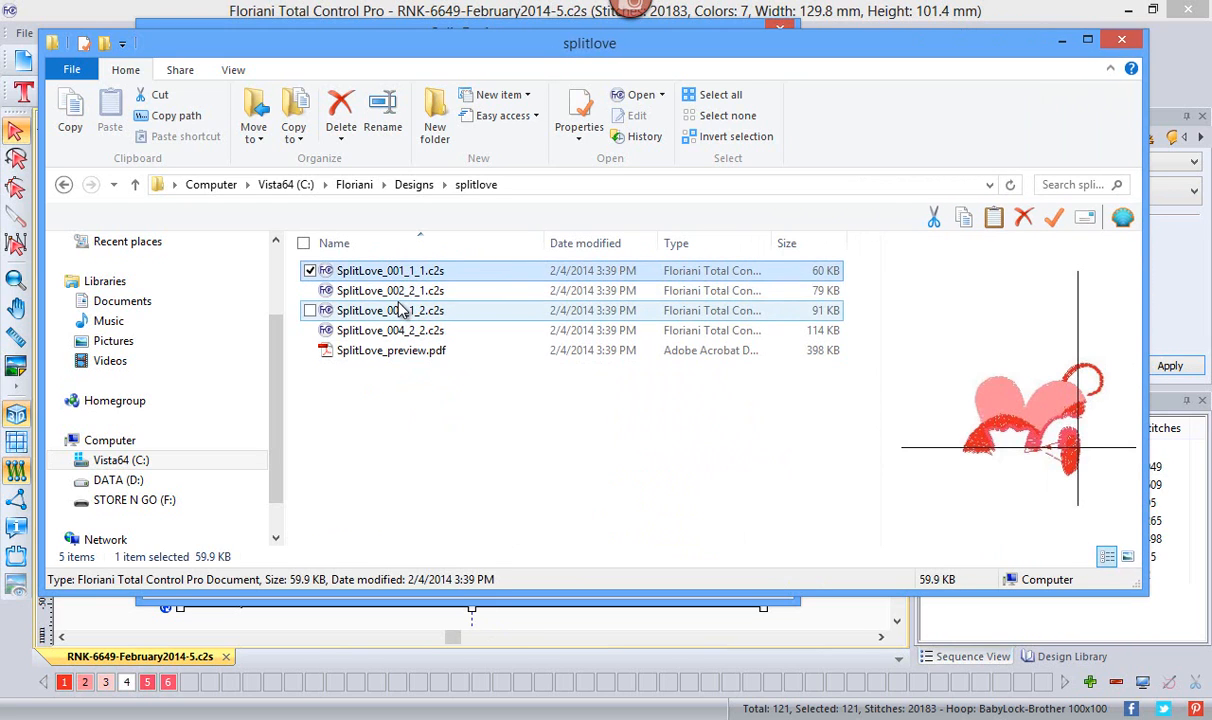
{"action": "left_click", "coordinate": [386, 292]}
{"action": "left_click", "coordinate": [380, 311]}
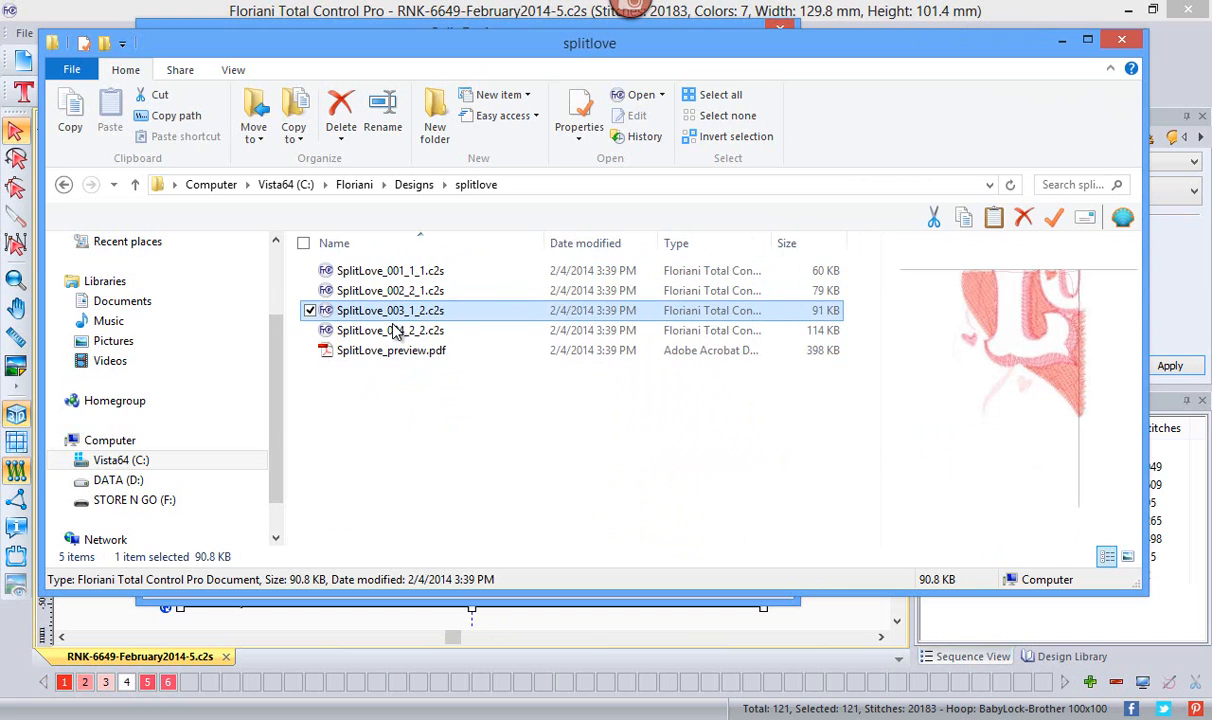
{"action": "left_click", "coordinate": [389, 335]}
Open SplitLove_preview.pdf in Adobe Reader and reduce the page view to 50%
{"action": "left_click", "coordinate": [393, 354]}
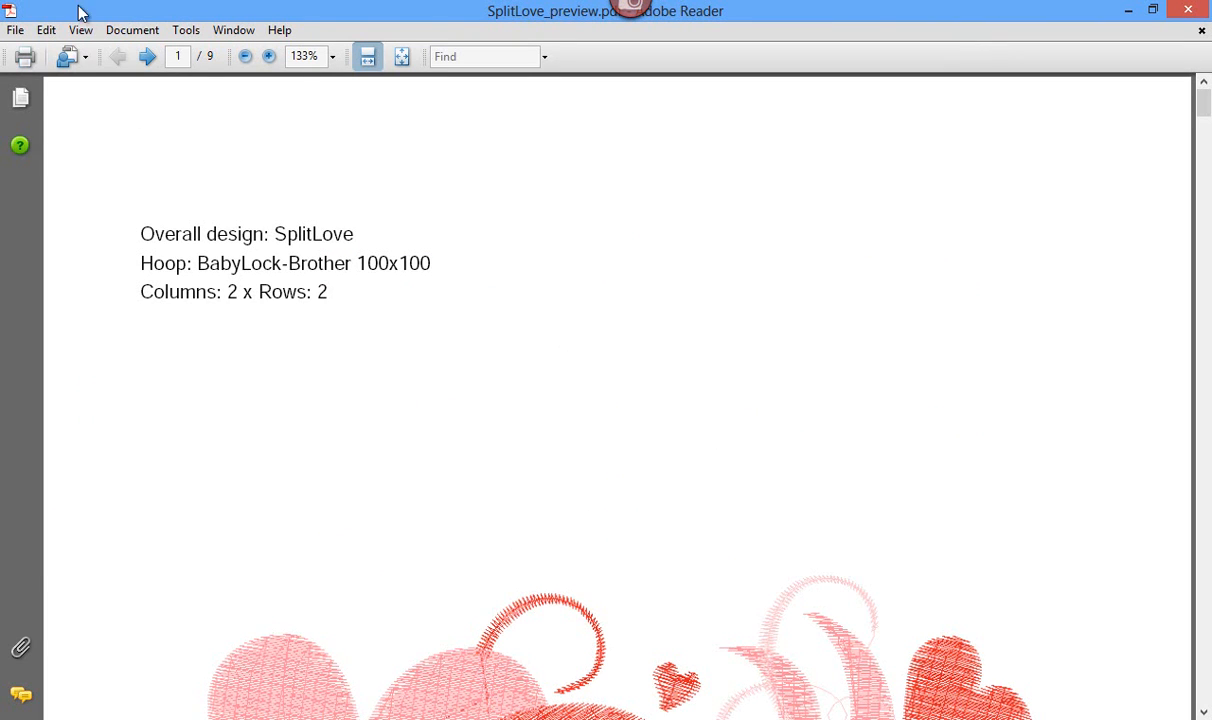
{"action": "left_click", "coordinate": [332, 57]}
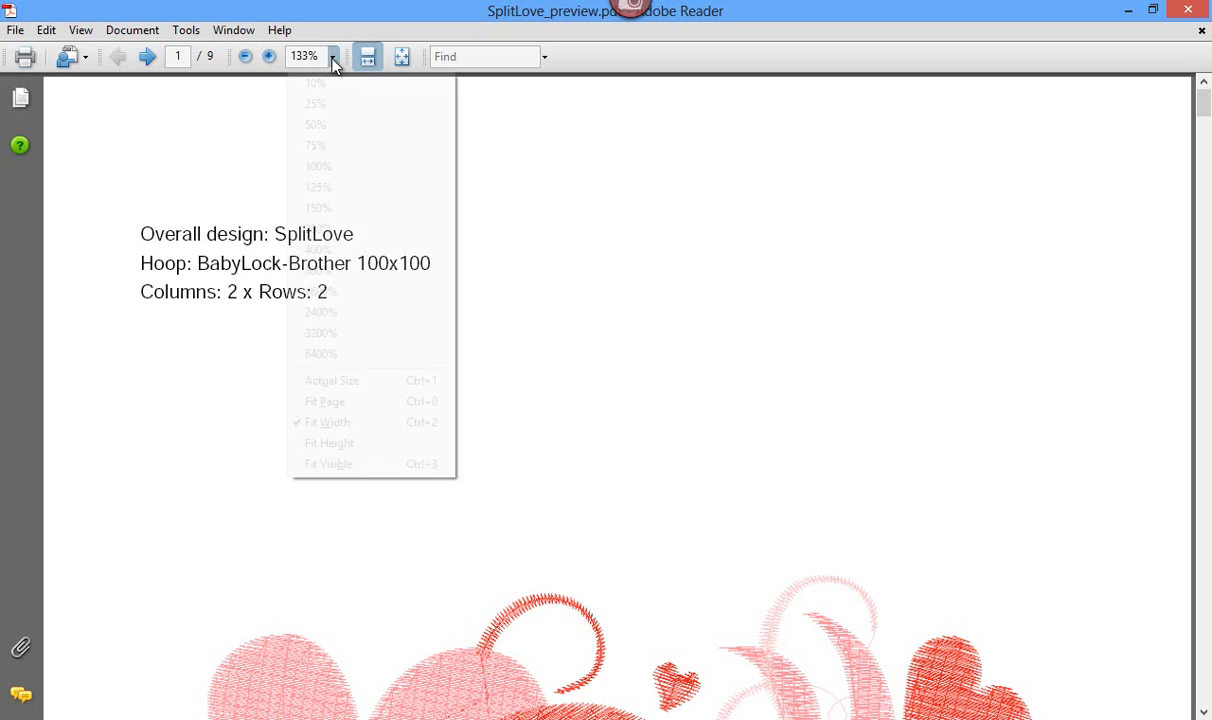
{"action": "left_click", "coordinate": [320, 145]}
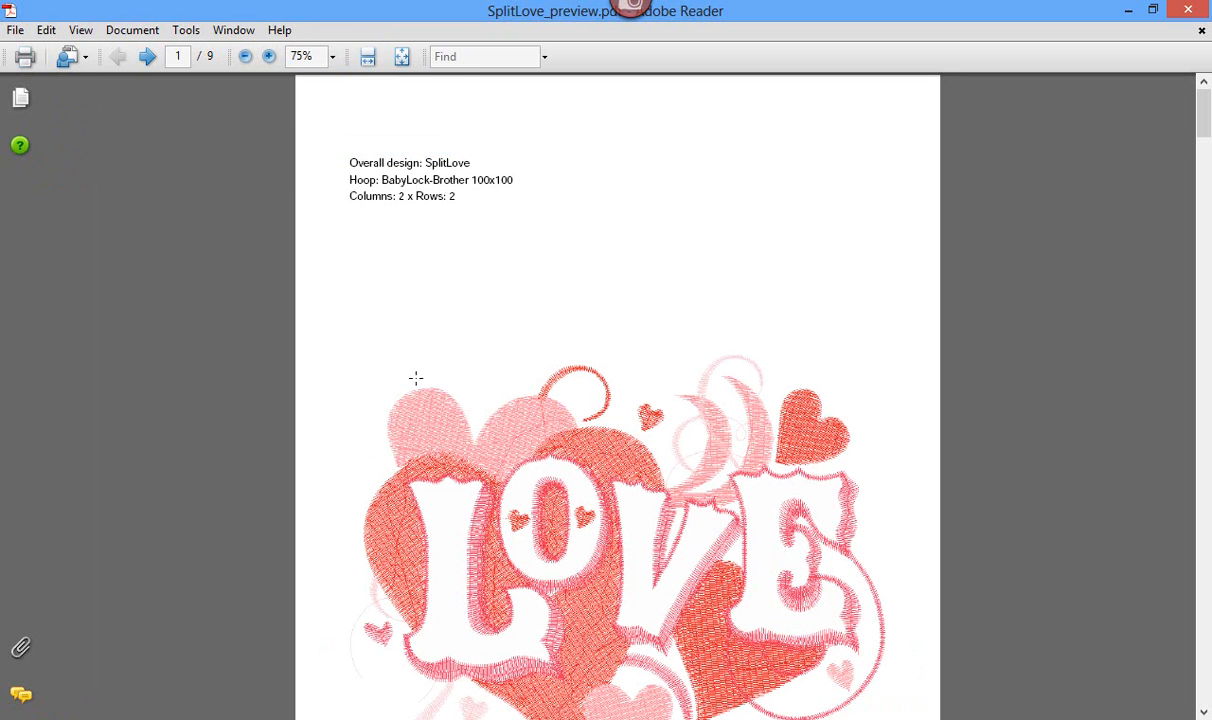
{"action": "left_click", "coordinate": [332, 57]}
{"action": "left_click", "coordinate": [318, 125]}
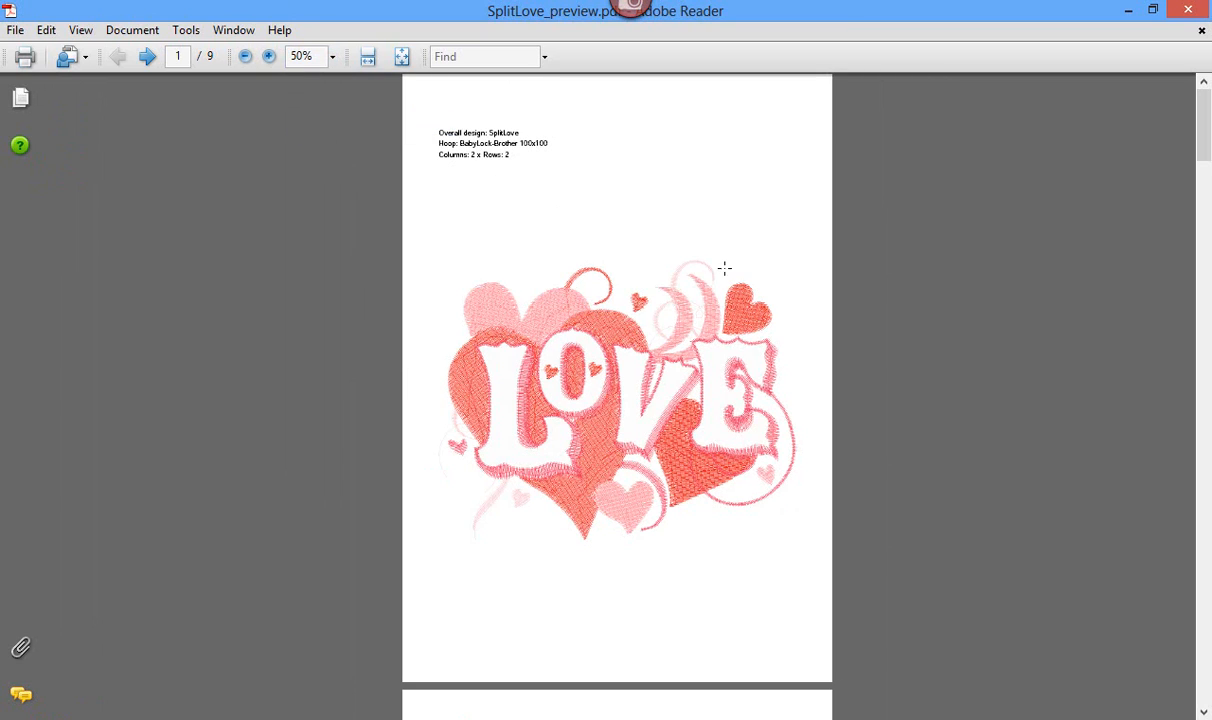
Review the overall design page and the Part 1 pages, checking the alignment lines, hoop position diagram and color analysis
{"action": "scroll", "coordinate": [565, 327], "scroll_direction": "down", "scroll_amount": 10}
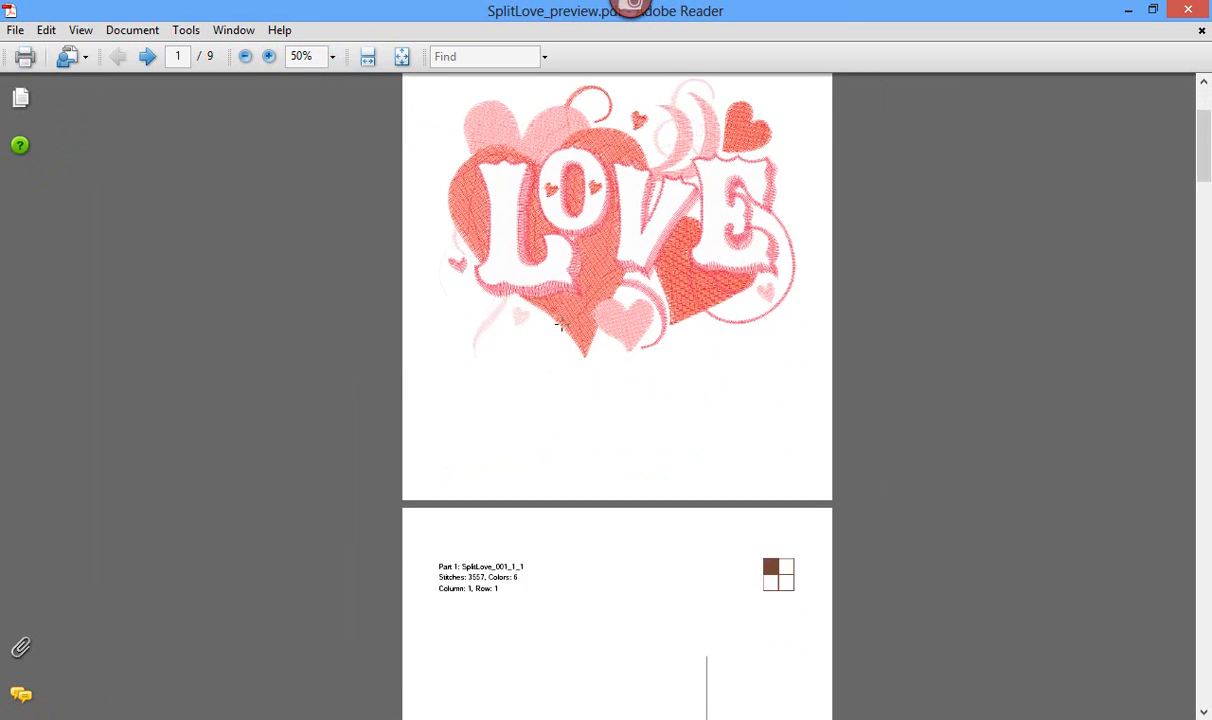
{"action": "scroll", "coordinate": [561, 323], "scroll_direction": "down", "scroll_amount": 2}
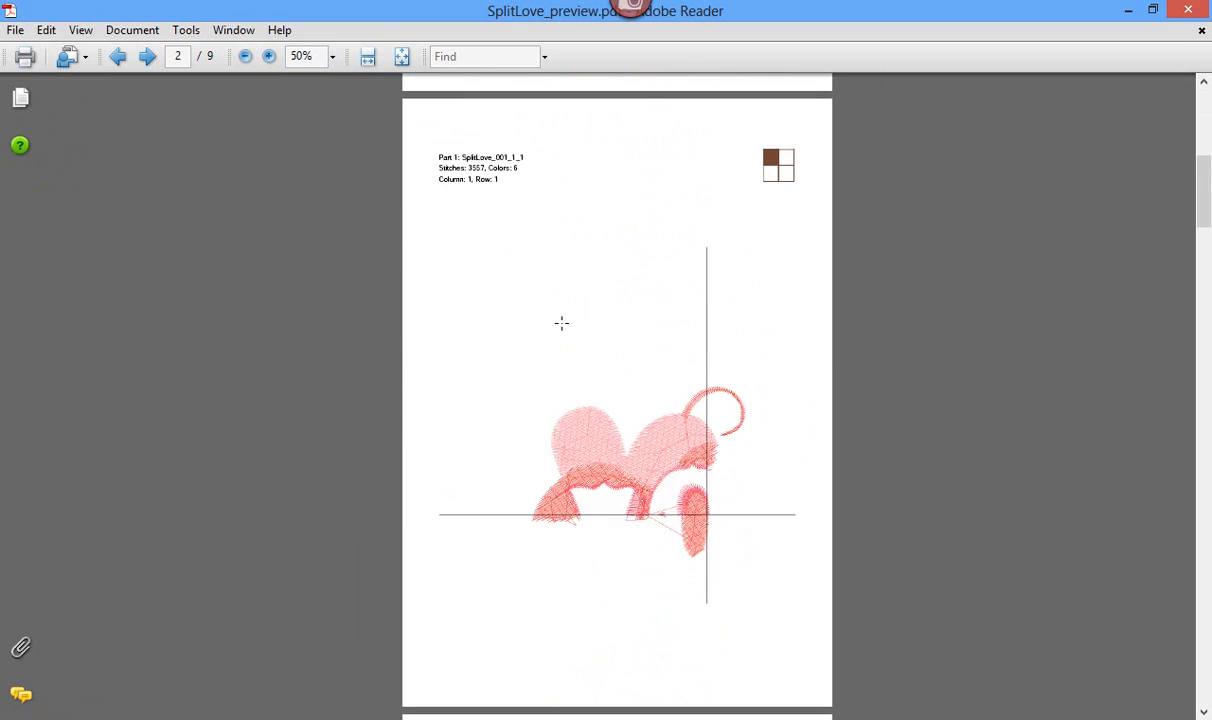
{"action": "scroll", "coordinate": [559, 322], "scroll_direction": "down", "scroll_amount": 1}
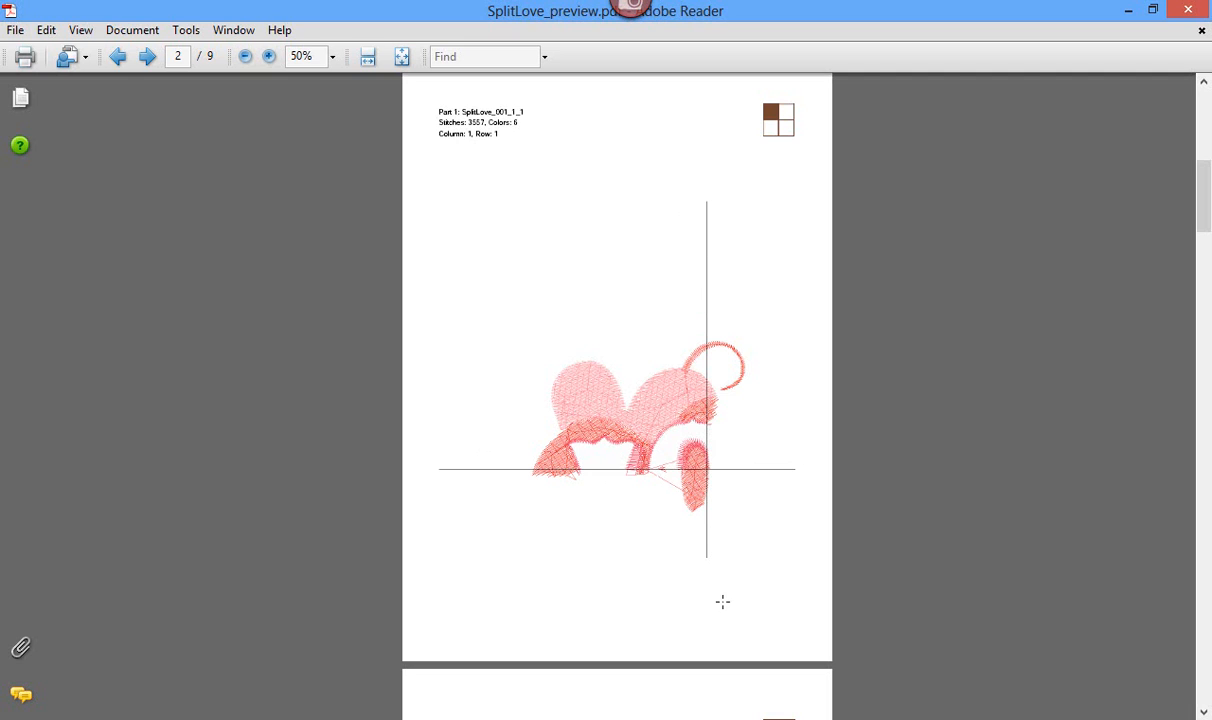
{"action": "scroll", "coordinate": [541, 446], "scroll_direction": "down", "scroll_amount": 3}
{"action": "scroll", "coordinate": [541, 462], "scroll_direction": "up", "scroll_amount": 2}
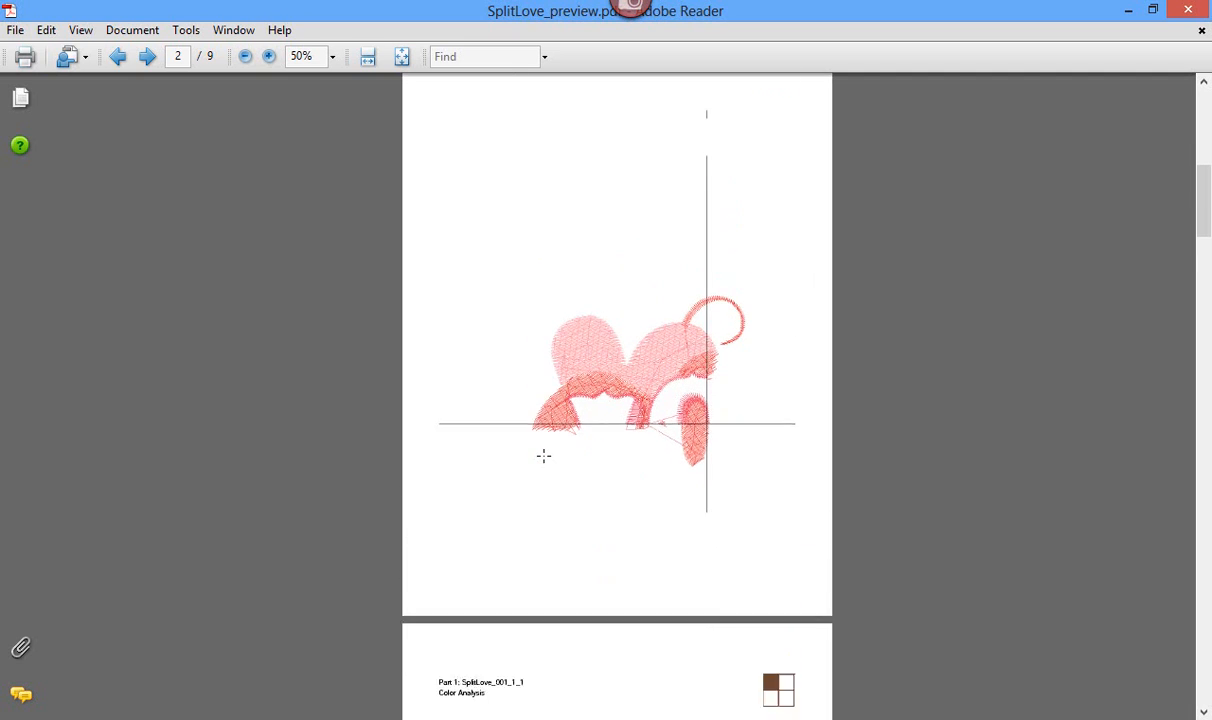
{"action": "scroll", "coordinate": [543, 456], "scroll_direction": "up", "scroll_amount": 1}
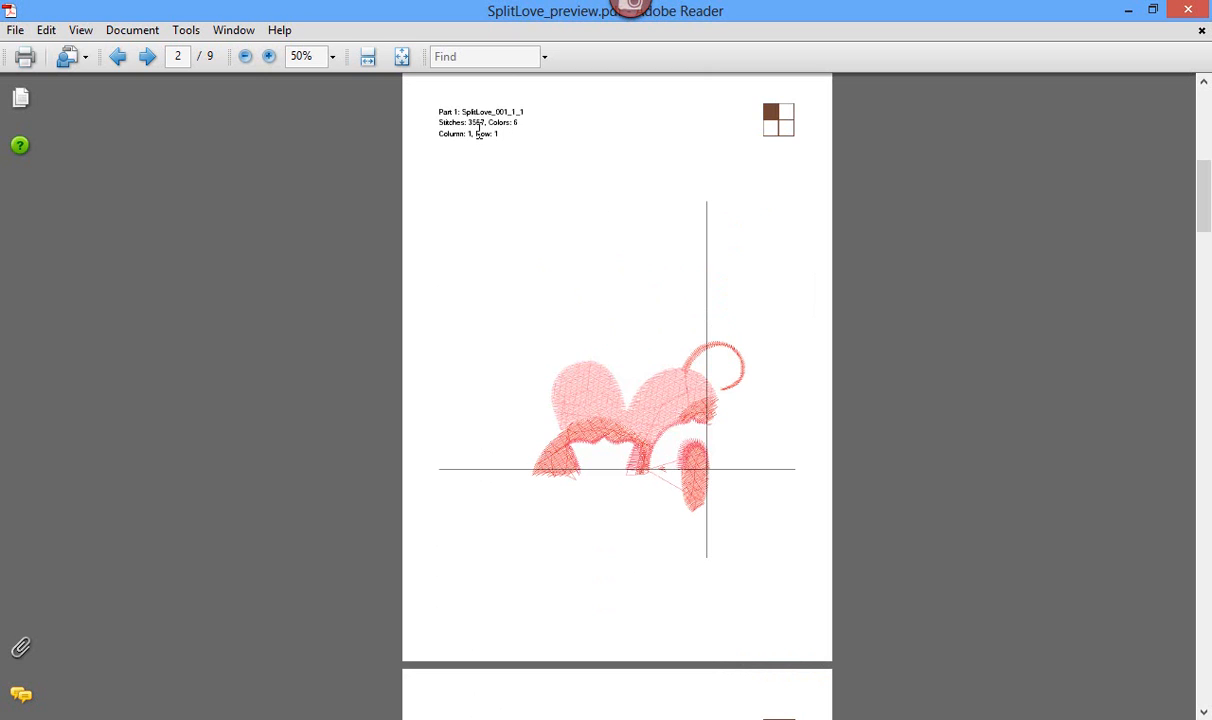
{"action": "scroll", "coordinate": [590, 362], "scroll_direction": "down", "scroll_amount": 6}
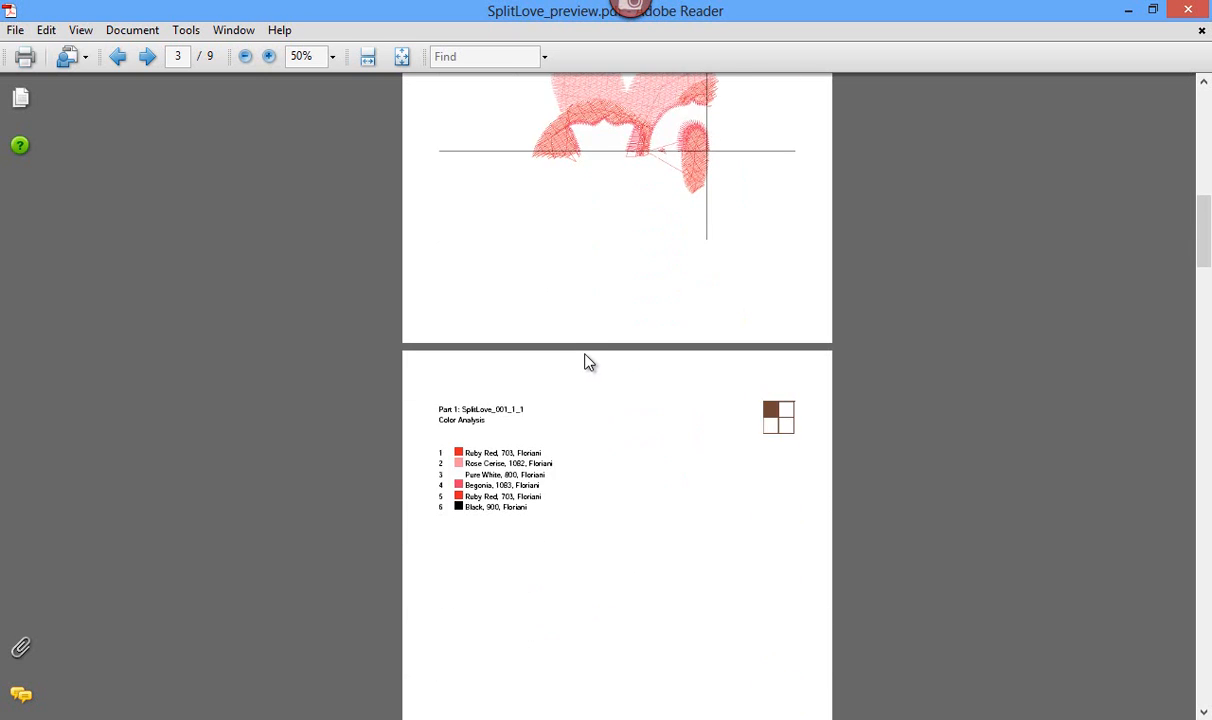
{"action": "scroll", "coordinate": [588, 360], "scroll_direction": "down", "scroll_amount": 2}
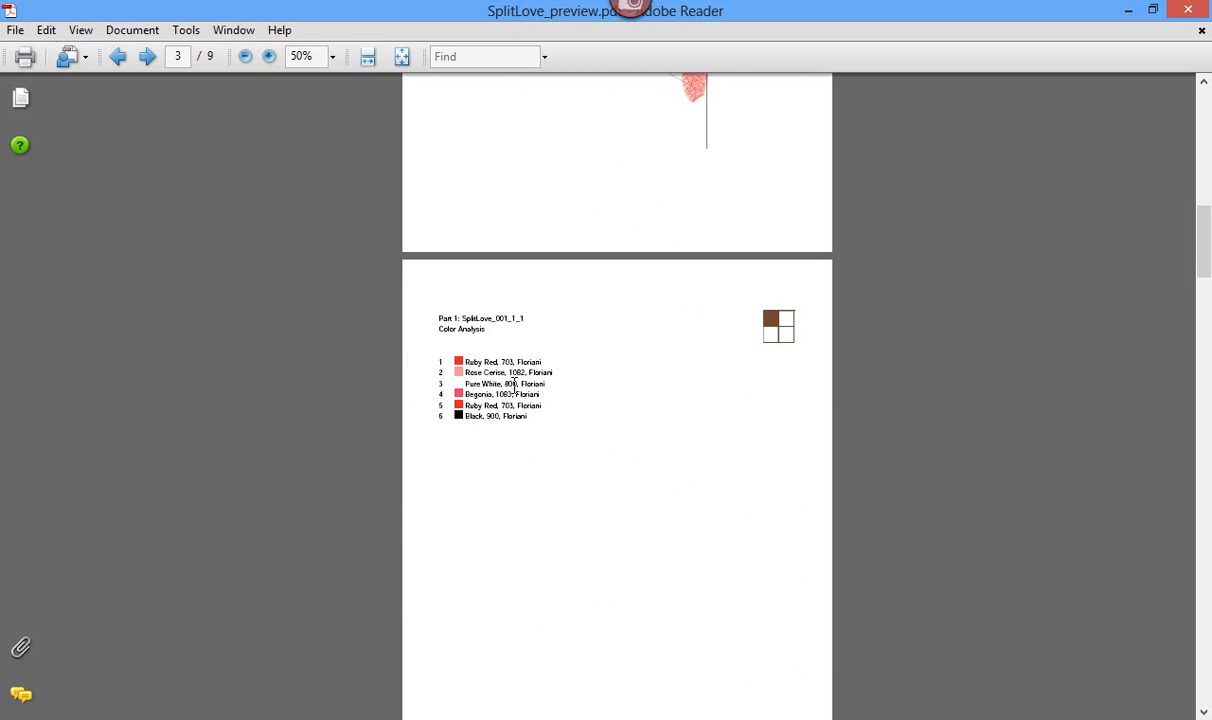
{"action": "scroll", "coordinate": [516, 384], "scroll_direction": "up", "scroll_amount": 3}
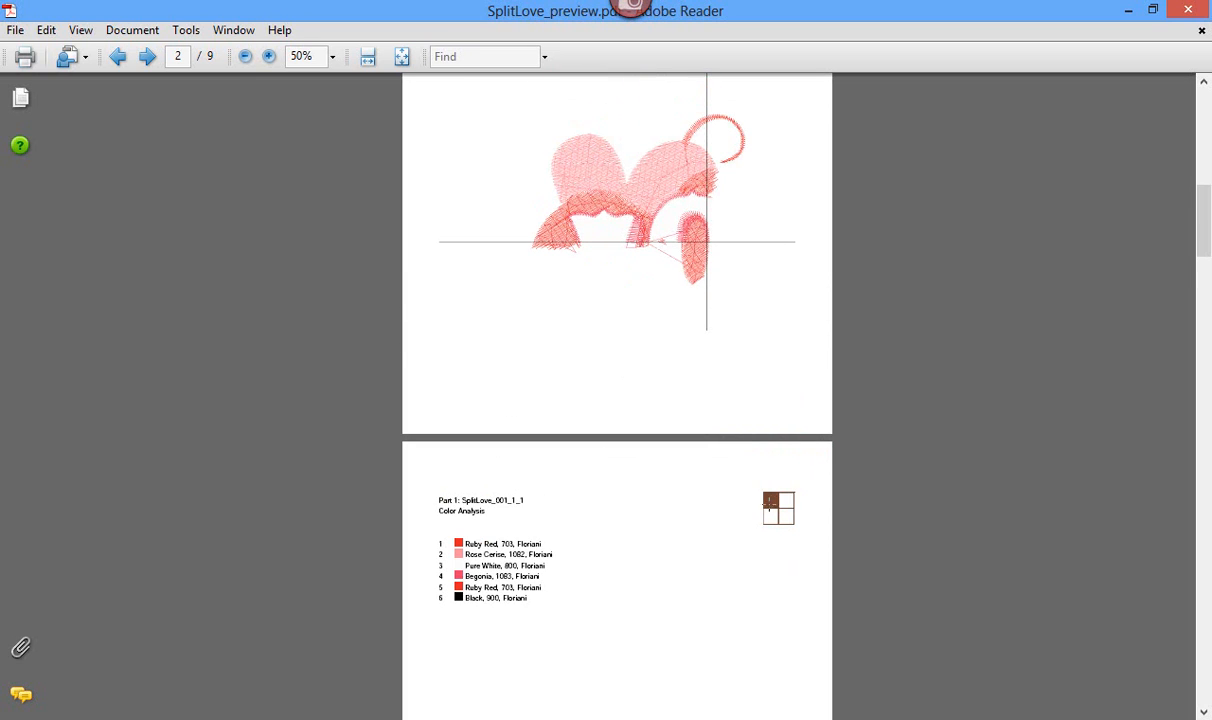
{"action": "scroll", "coordinate": [592, 558], "scroll_direction": "down", "scroll_amount": 2}
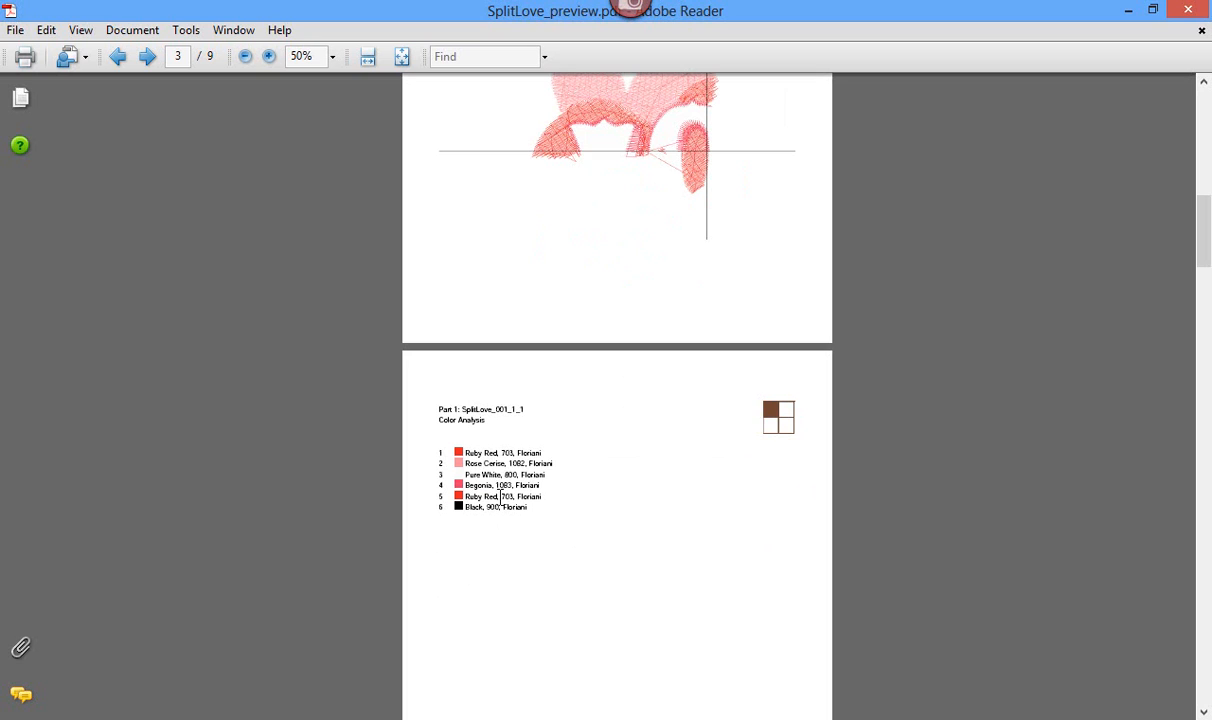
Review the Part 2 and Part 3 pages, examining each section's stitches, position diagram and color analysis
{"action": "scroll", "coordinate": [510, 518], "scroll_direction": "down", "scroll_amount": 15}
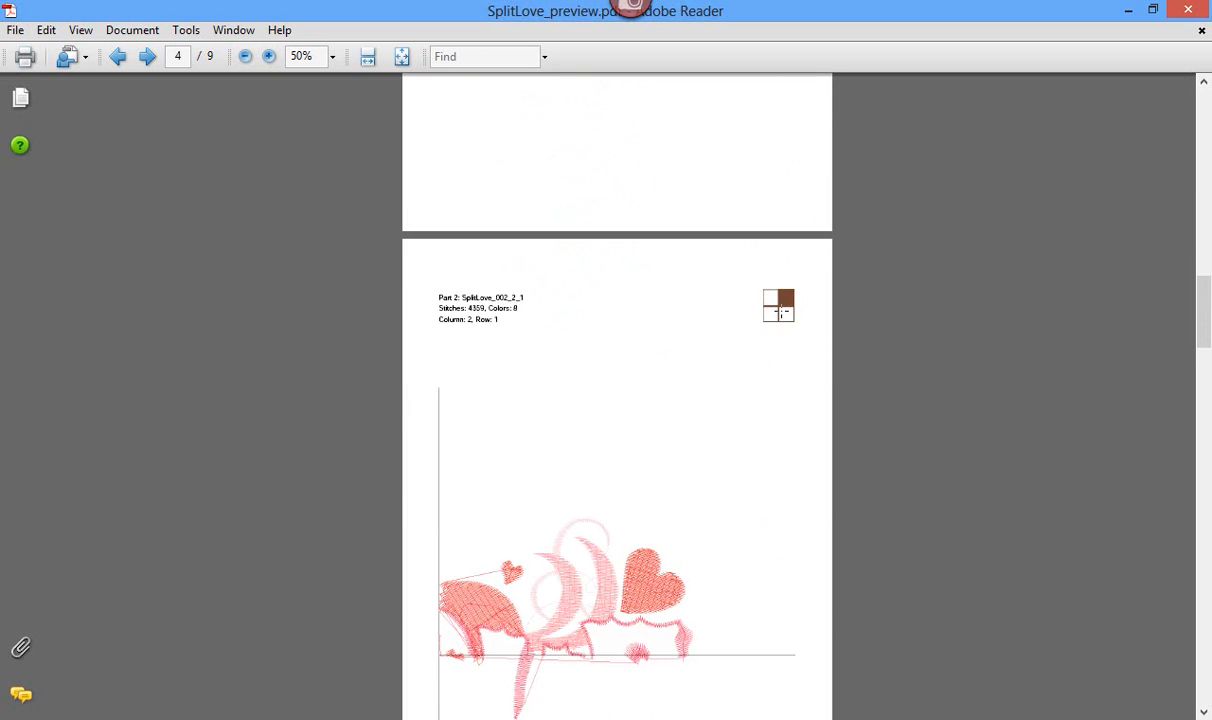
{"action": "scroll", "coordinate": [673, 404], "scroll_direction": "down", "scroll_amount": 2}
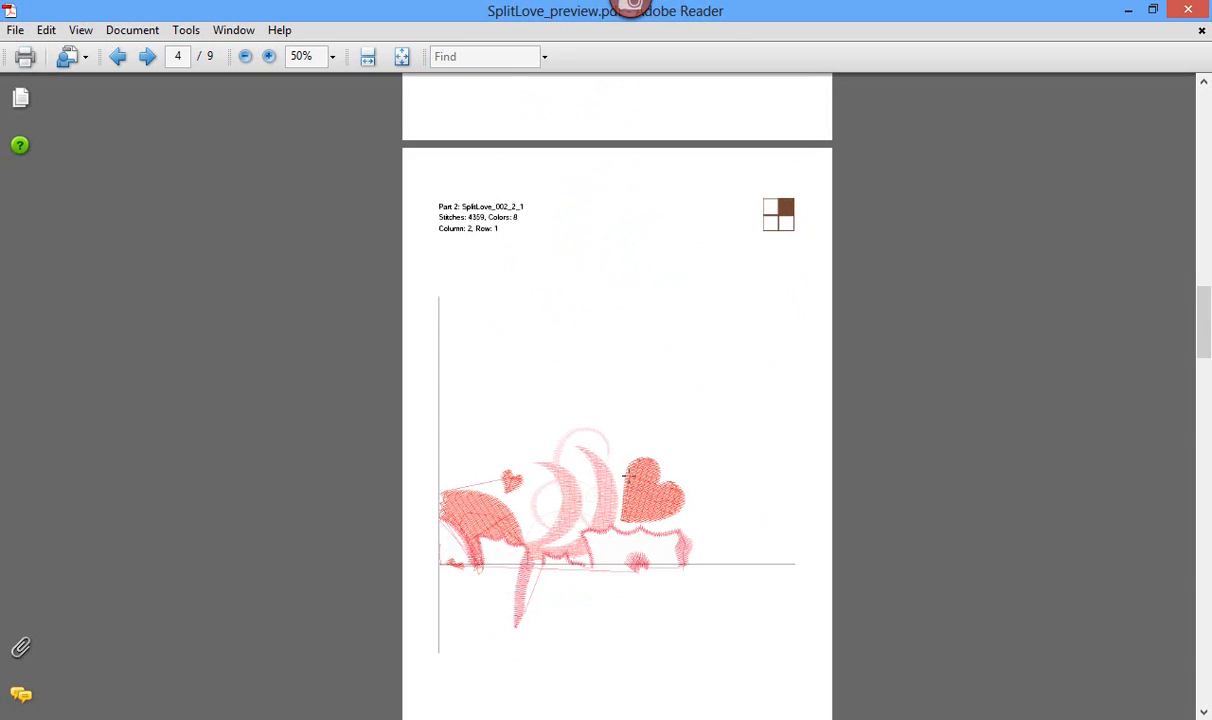
{"action": "key", "text": "alt+Tab"}
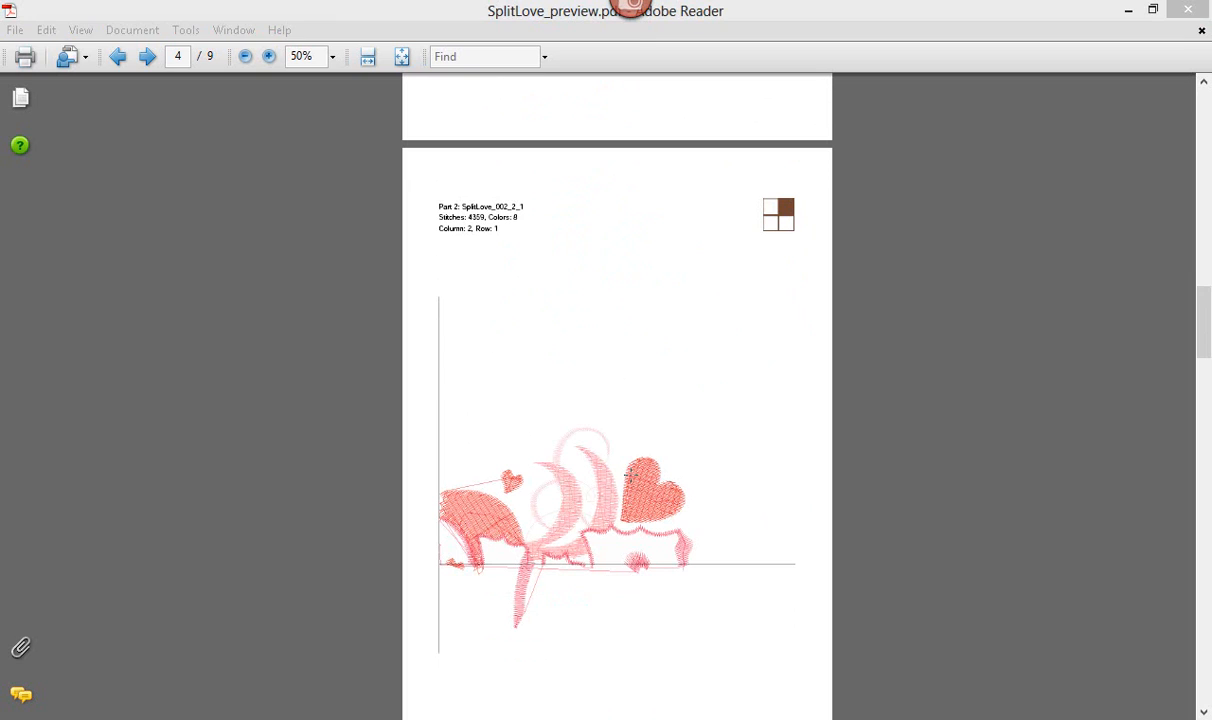
{"action": "left_click", "coordinate": [517, 402]}
{"action": "scroll", "coordinate": [530, 398], "scroll_direction": "down", "scroll_amount": 5}
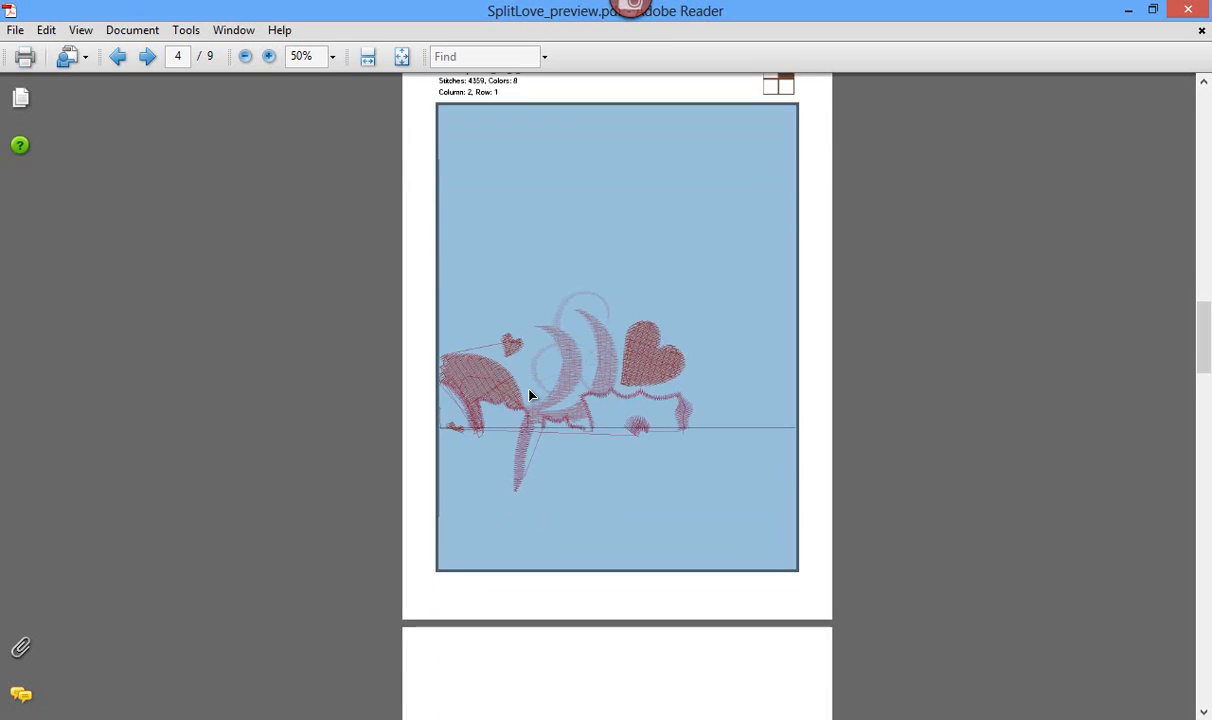
{"action": "scroll", "coordinate": [530, 398], "scroll_direction": "down", "scroll_amount": 2}
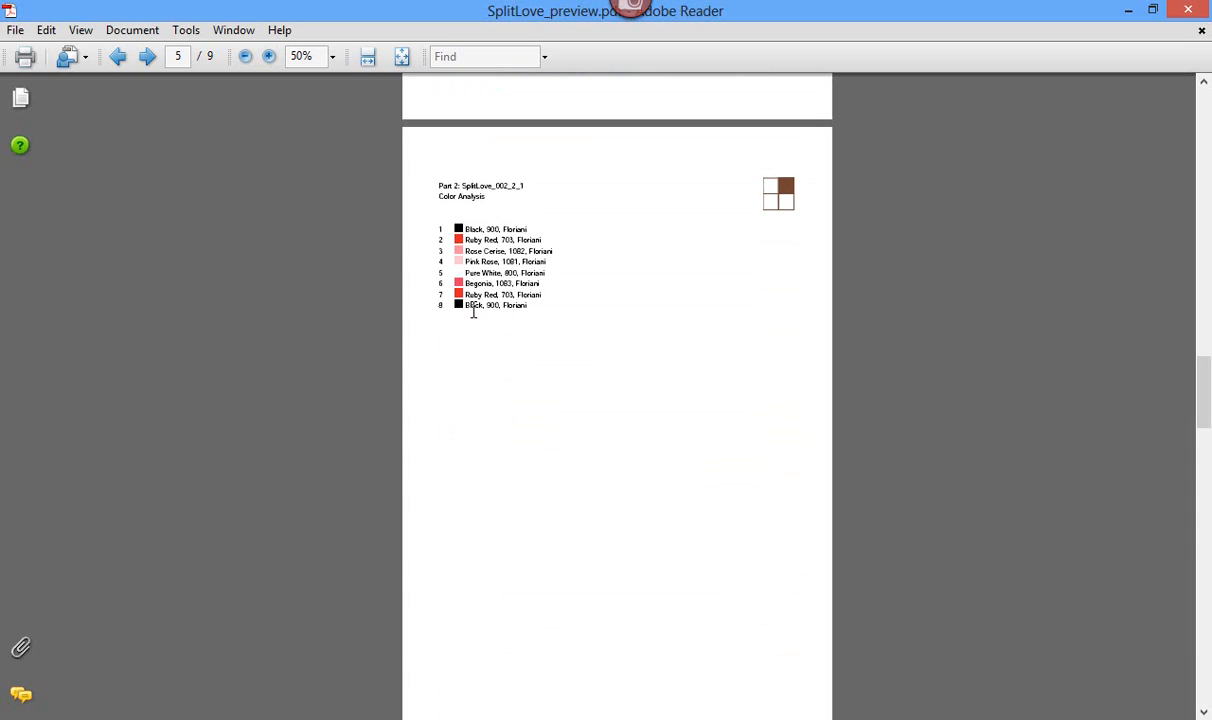
{"action": "scroll", "coordinate": [500, 414], "scroll_direction": "down", "scroll_amount": 8}
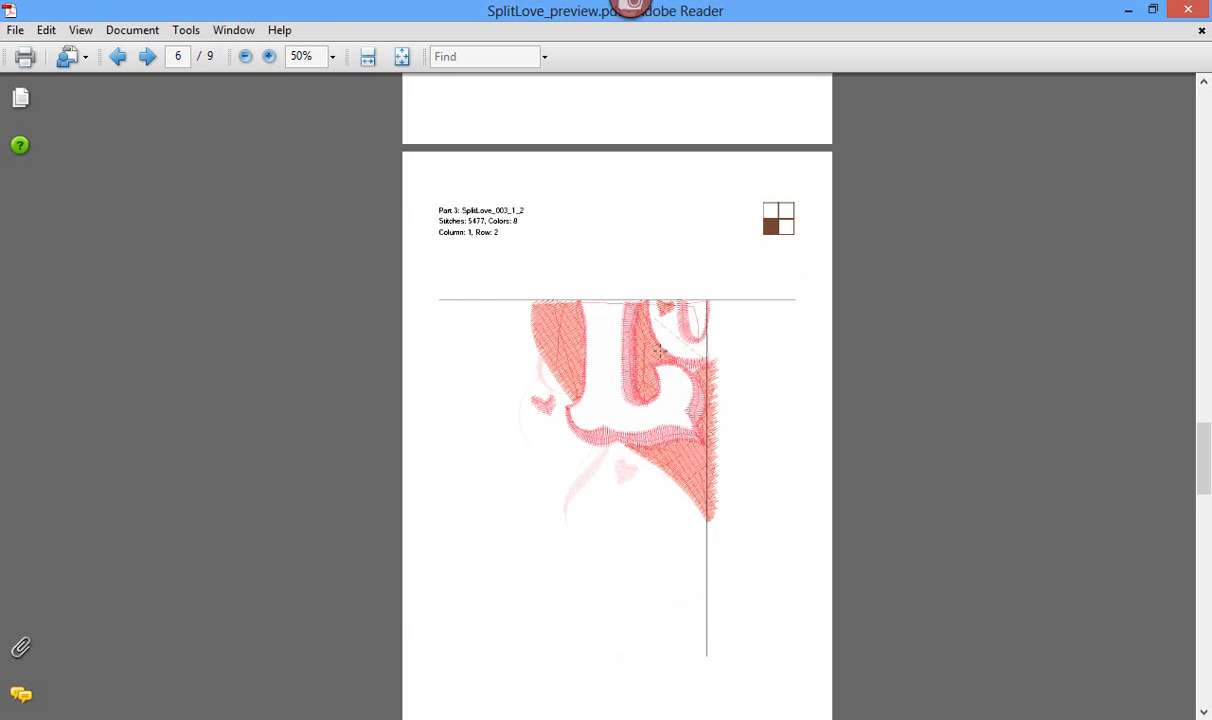
{"action": "scroll", "coordinate": [527, 585], "scroll_direction": "down", "scroll_amount": 10}
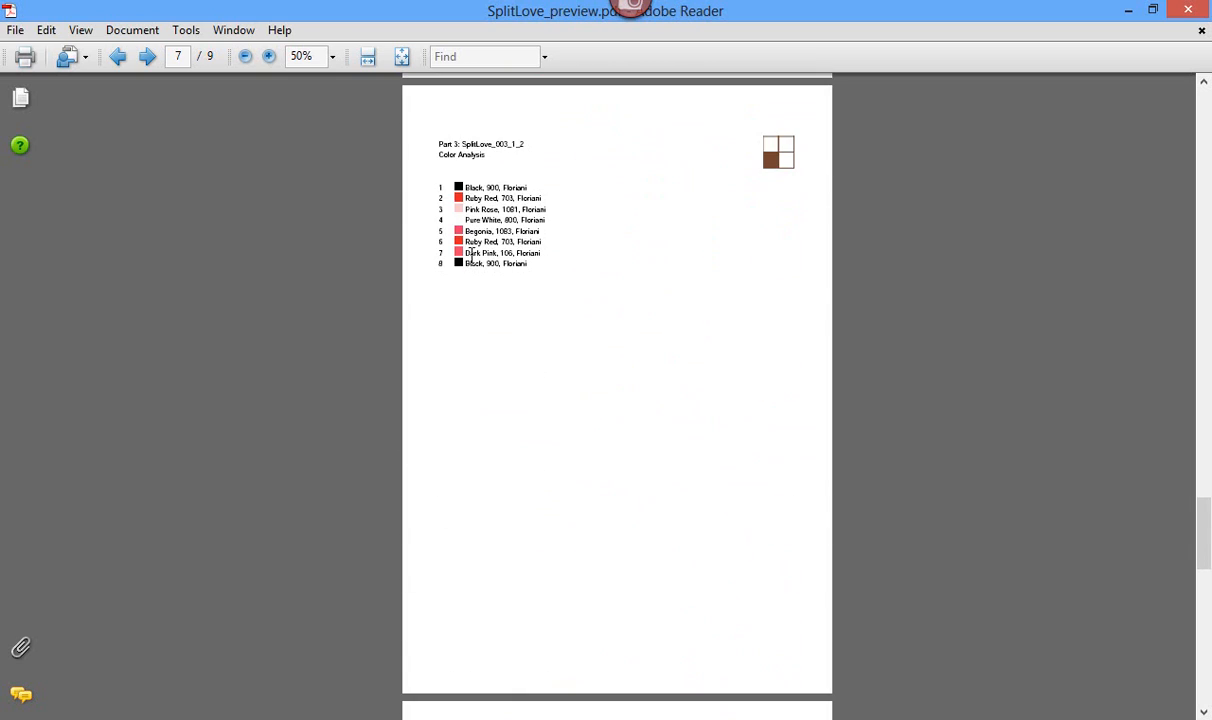
Review the Part 4 pages, examining the column 2, row 2 stitches, alignment lines and color analysis
{"action": "scroll", "coordinate": [506, 425], "scroll_direction": "down", "scroll_amount": 7}
{"action": "scroll", "coordinate": [507, 415], "scroll_direction": "down", "scroll_amount": 3}
{"action": "scroll", "coordinate": [500, 257], "scroll_direction": "up", "scroll_amount": 1}
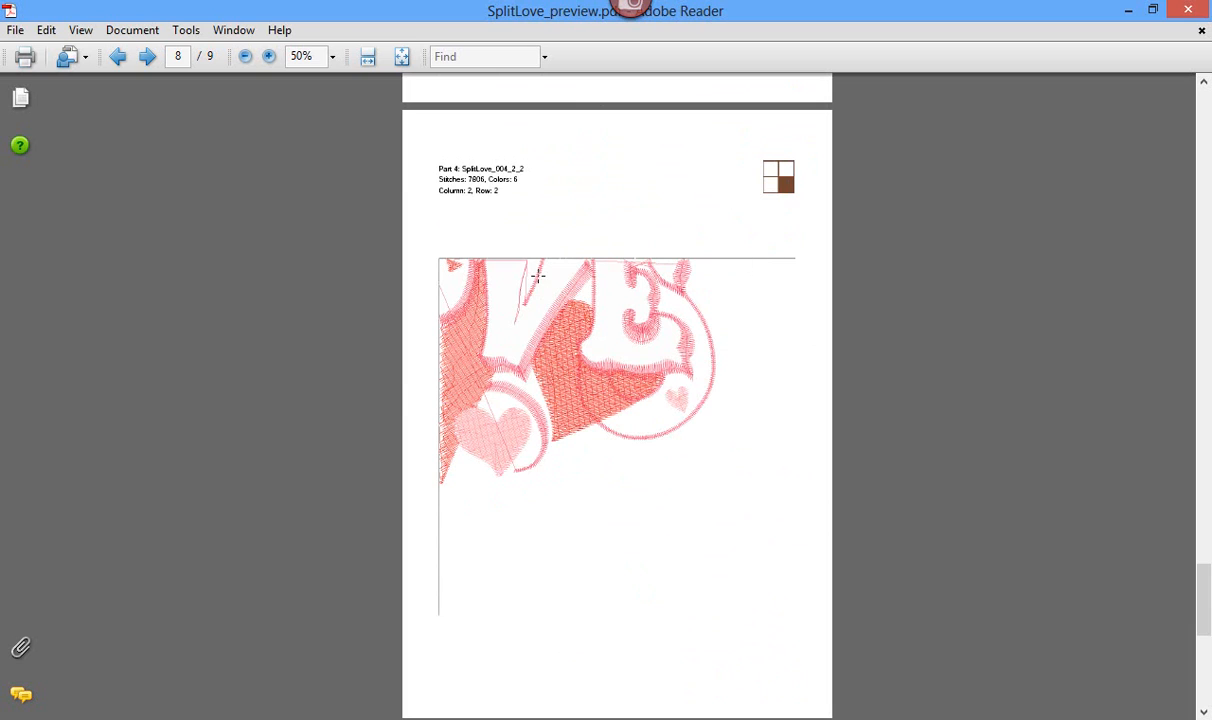
{"action": "scroll", "coordinate": [561, 452], "scroll_direction": "down", "scroll_amount": 5}
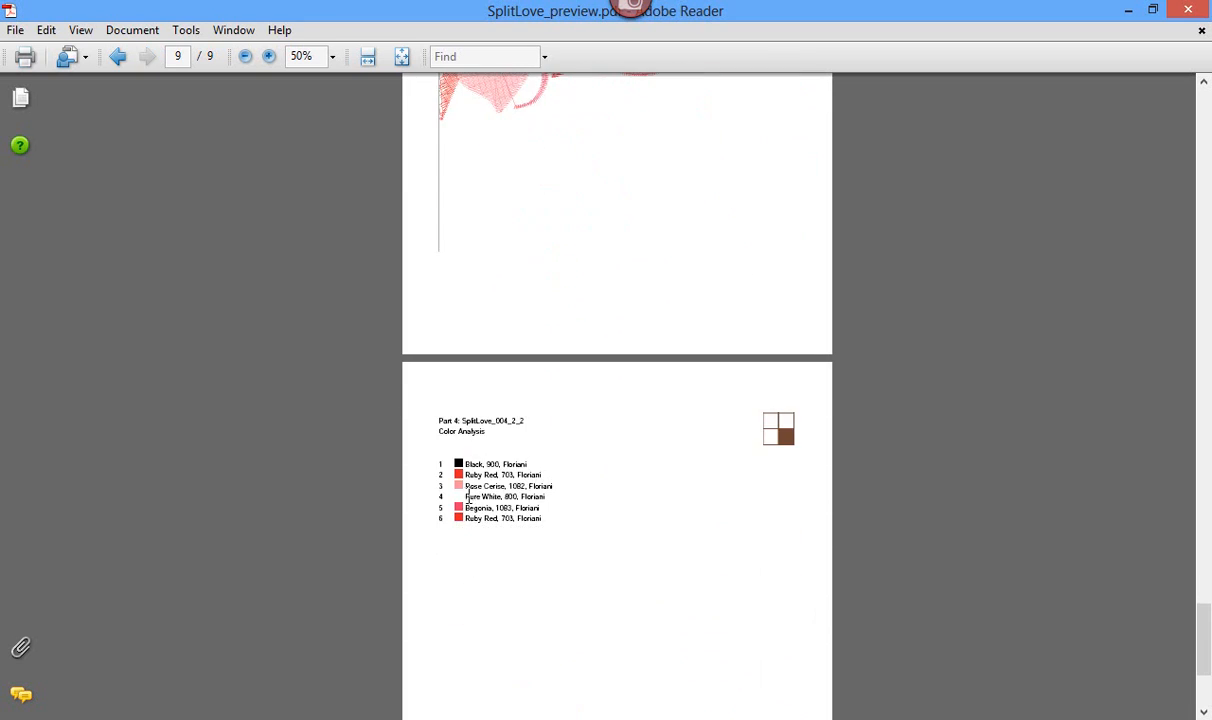
{"action": "scroll", "coordinate": [490, 515], "scroll_direction": "down", "scroll_amount": 3}
{"action": "scroll", "coordinate": [490, 515], "scroll_direction": "up", "scroll_amount": 5}
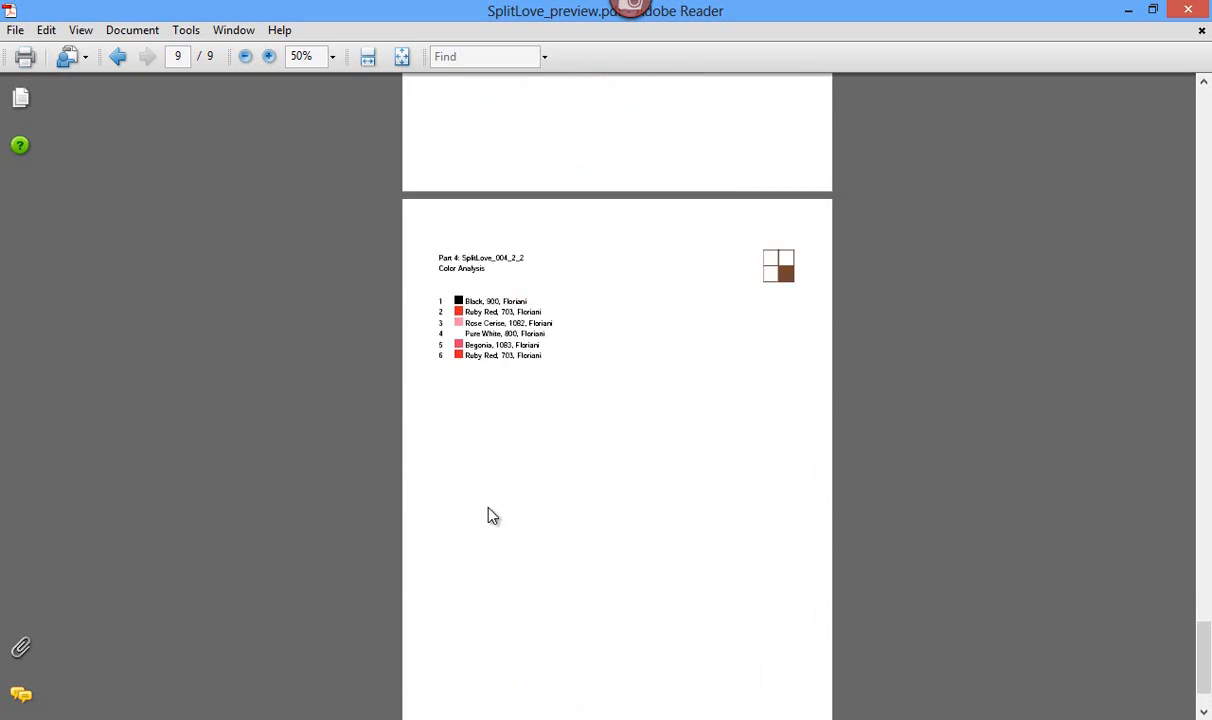
{"action": "scroll", "coordinate": [489, 512], "scroll_direction": "down", "scroll_amount": 3}
{"action": "scroll", "coordinate": [484, 500], "scroll_direction": "up", "scroll_amount": 6}
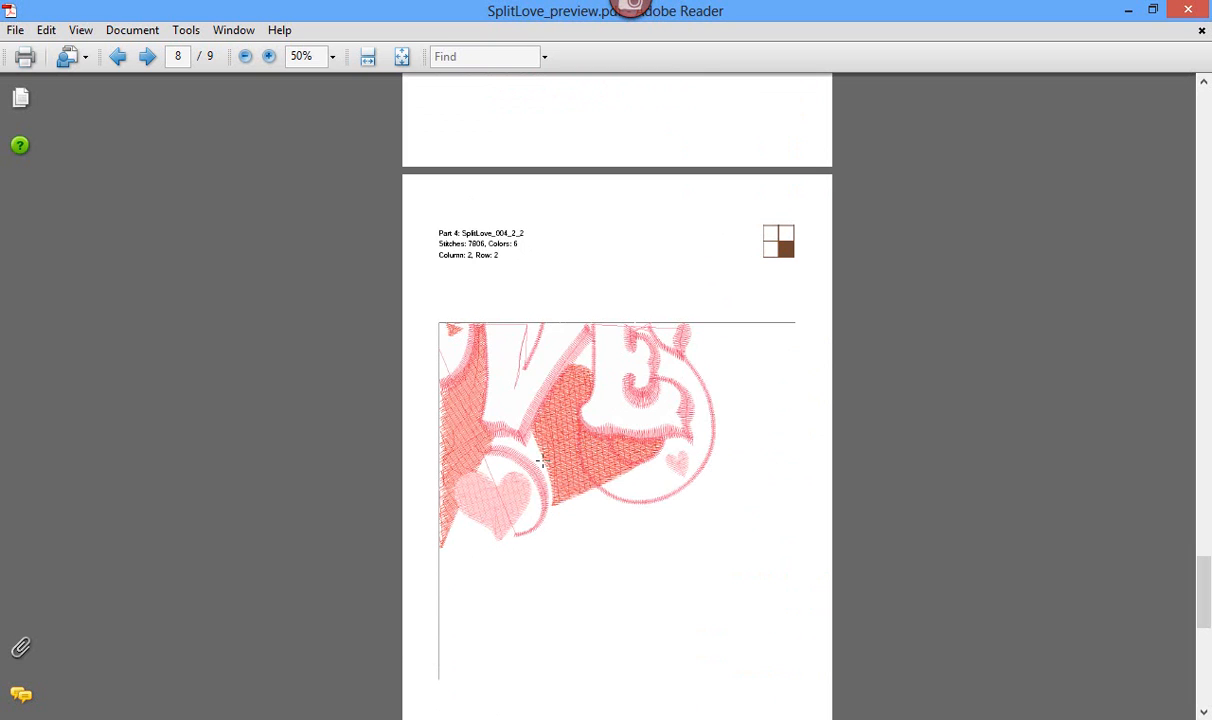
Check the files in the splitlove folder, look back through the earlier part pages of the PDF preview, and close the preview
{"action": "left_click", "coordinate": [226, 719]}
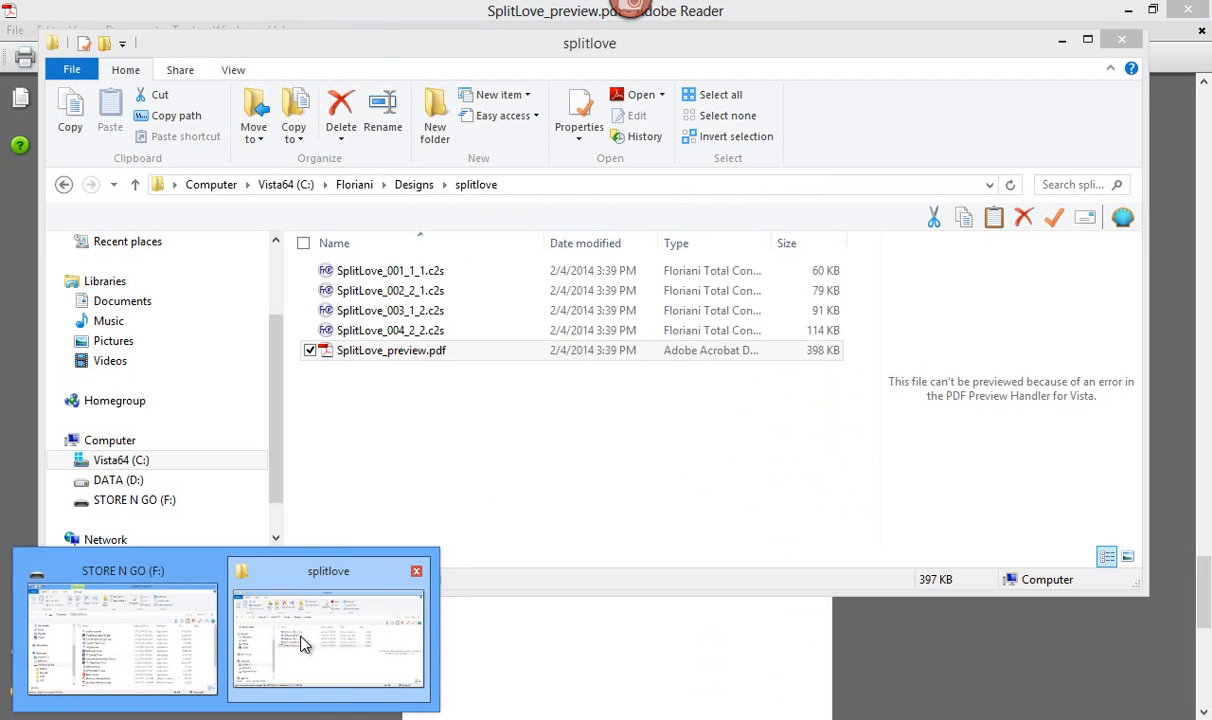
{"action": "left_click", "coordinate": [306, 644]}
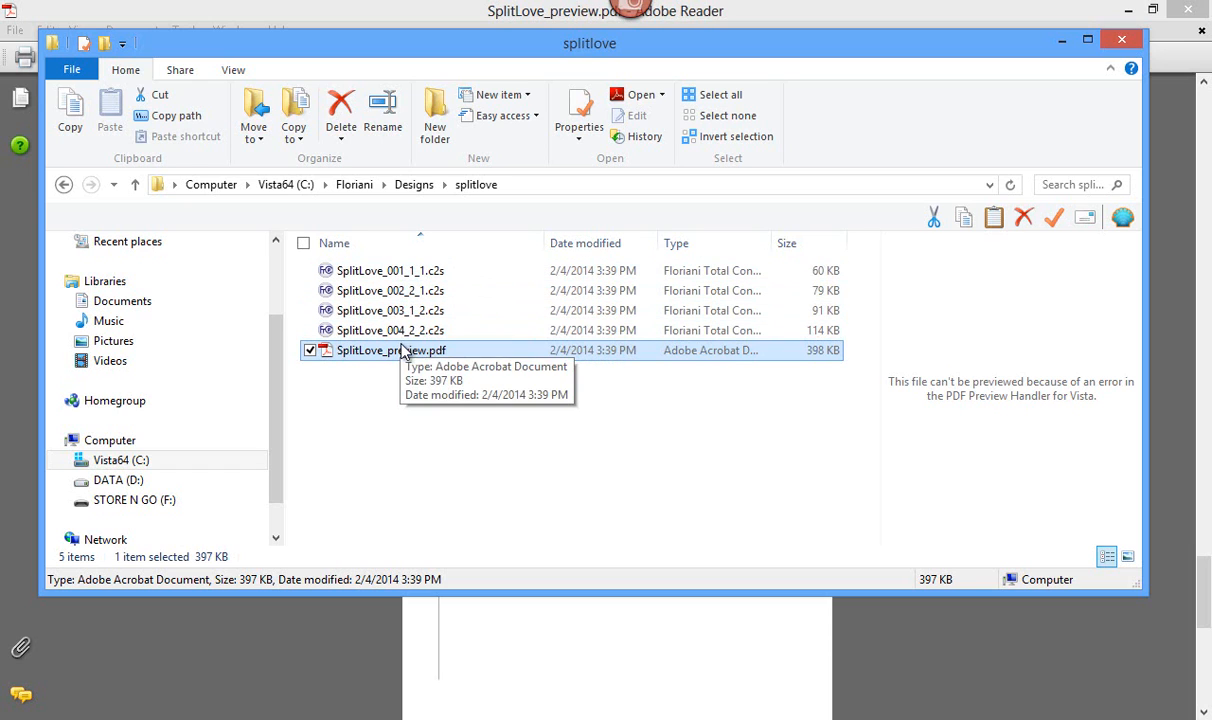
{"action": "left_click", "coordinate": [308, 658]}
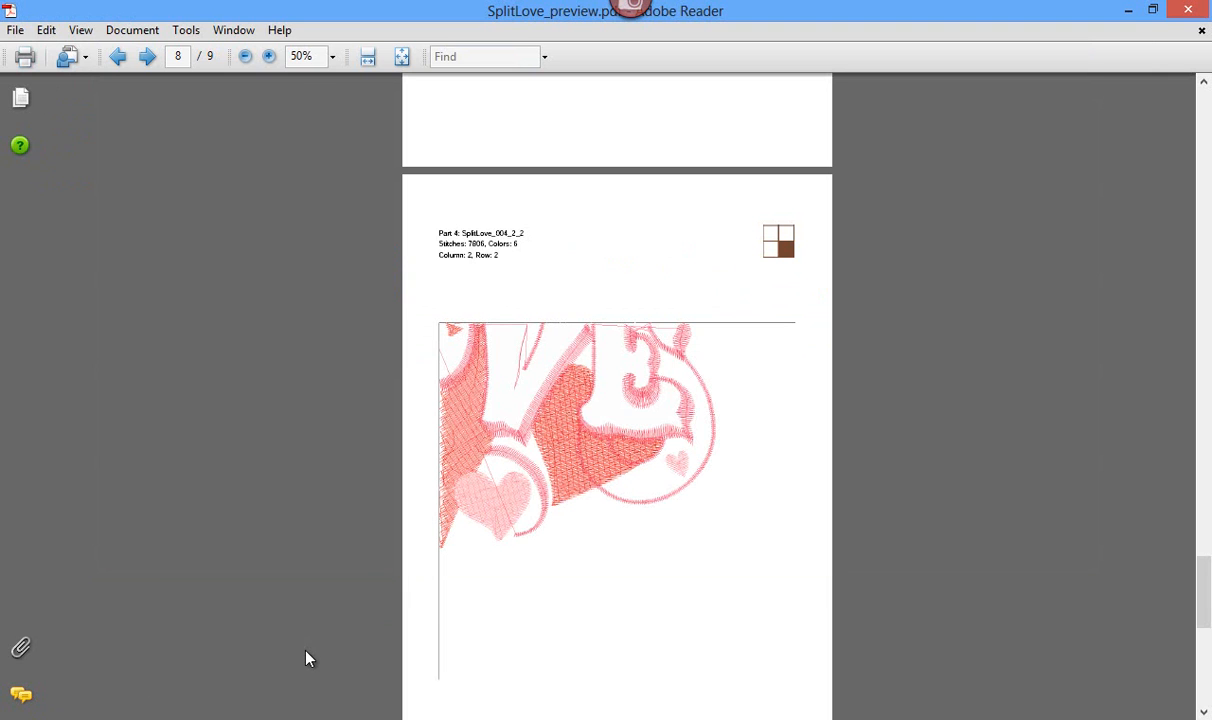
{"action": "scroll", "coordinate": [570, 455], "scroll_direction": "up", "scroll_amount": 15}
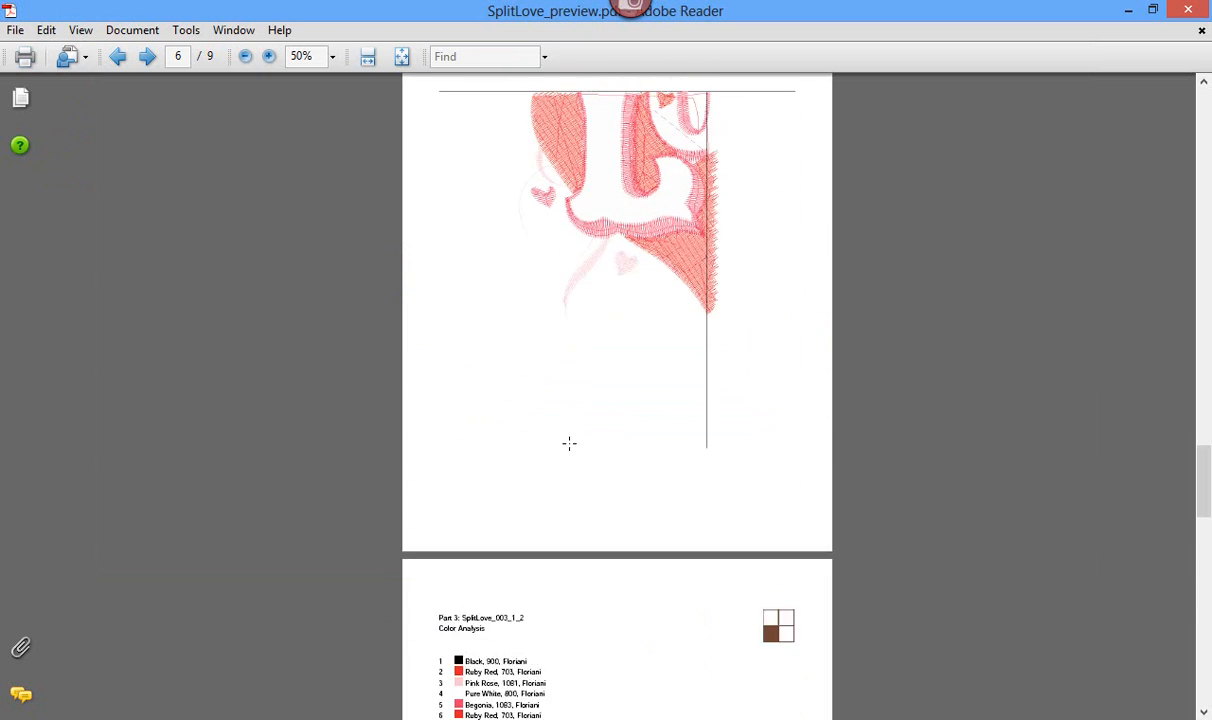
{"action": "scroll", "coordinate": [567, 452], "scroll_direction": "up", "scroll_amount": 15}
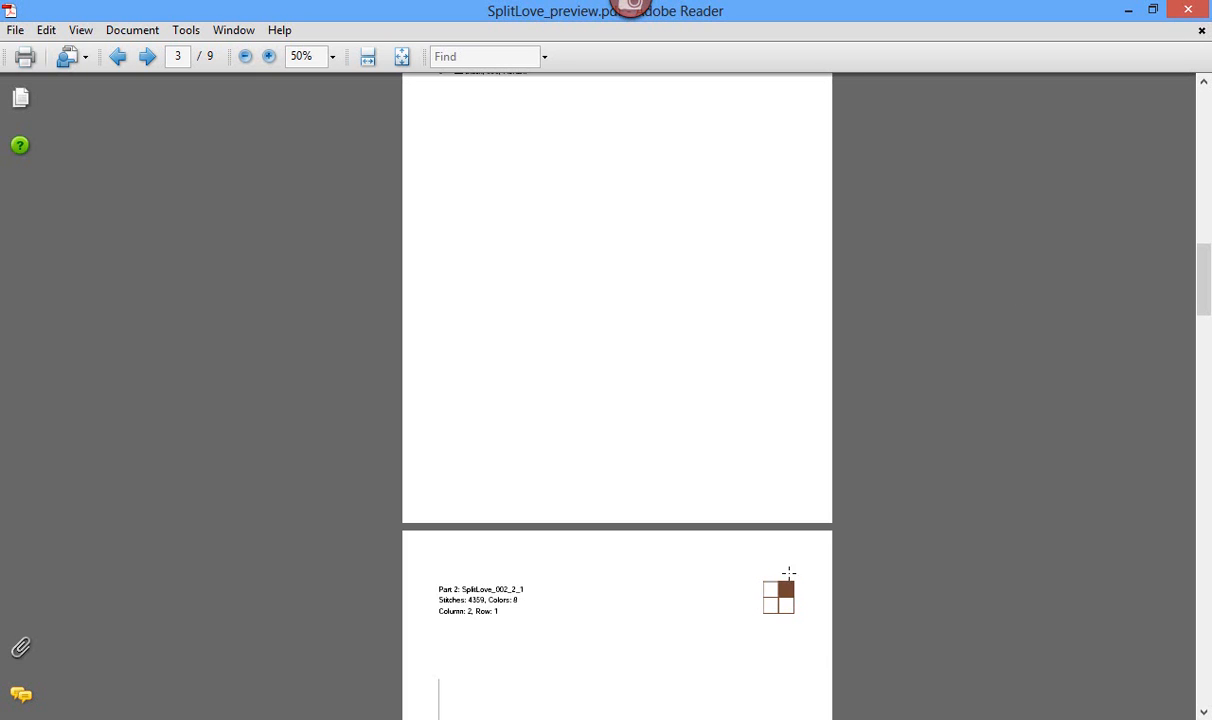
{"action": "left_click", "coordinate": [1188, 12]}
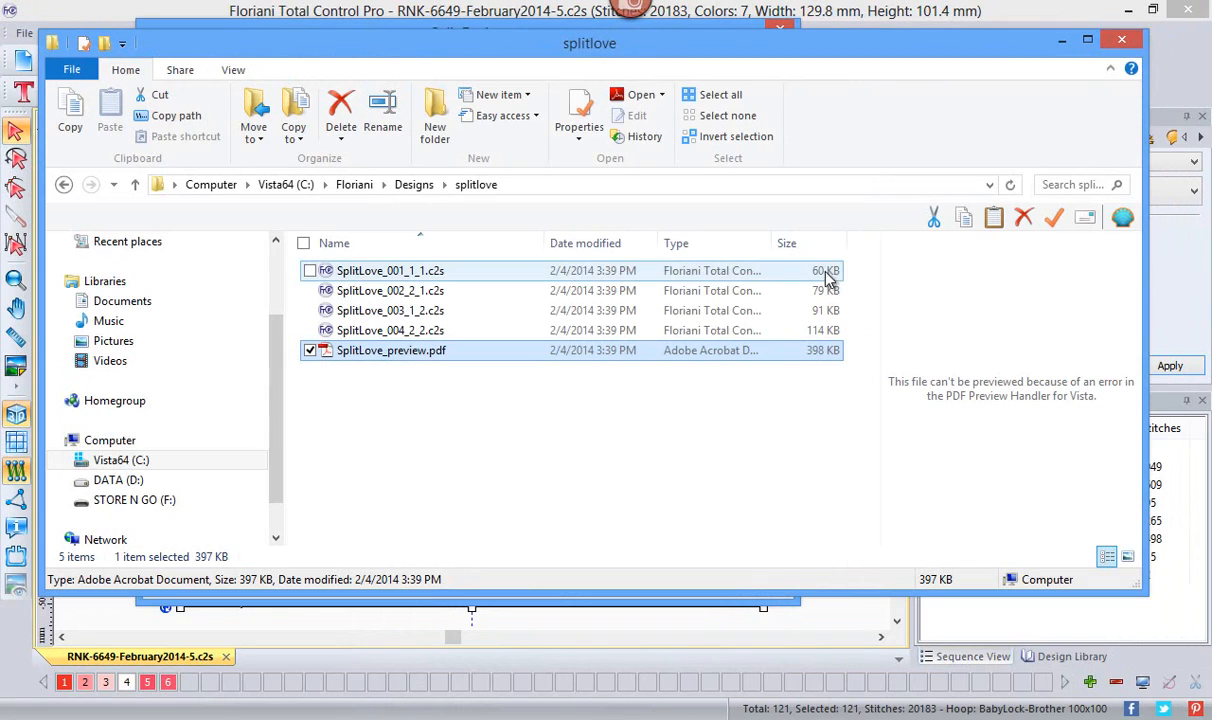
Preview SplitLove_001_1_1.c2s in the splitlove folder, and close the Split Design dialog in Floriani Total Control Pro
{"action": "left_click", "coordinate": [408, 272]}
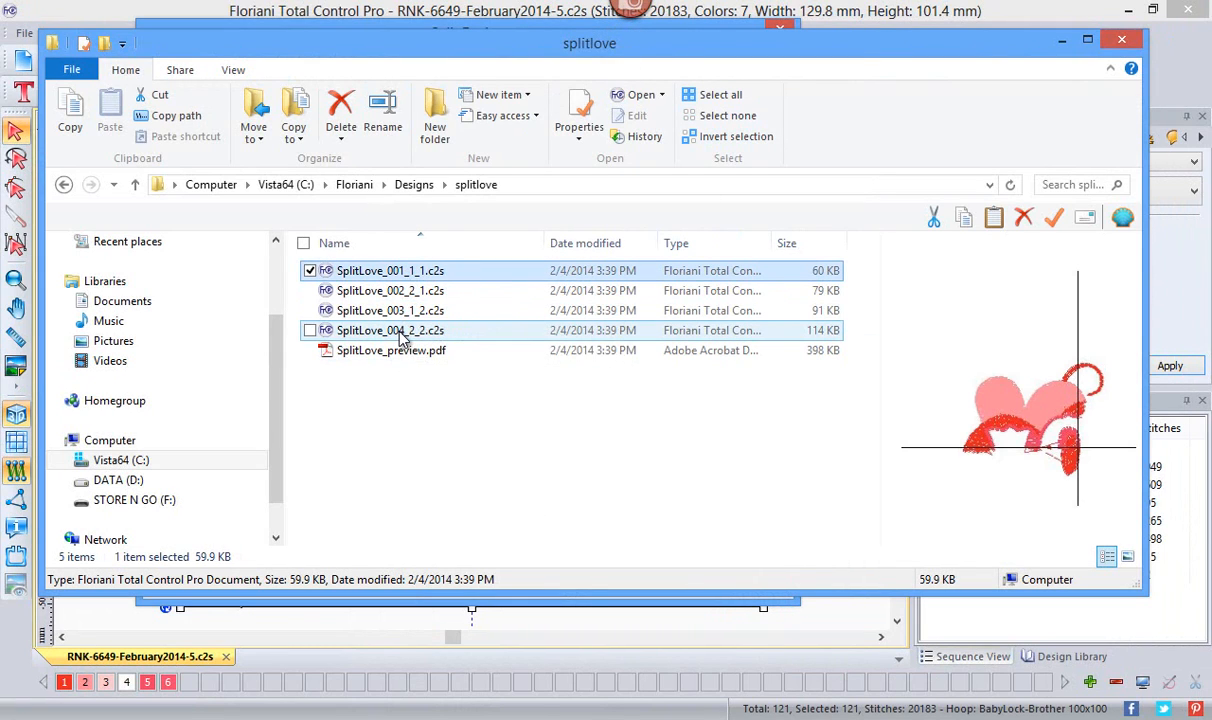
{"action": "left_click", "coordinate": [286, 597]}
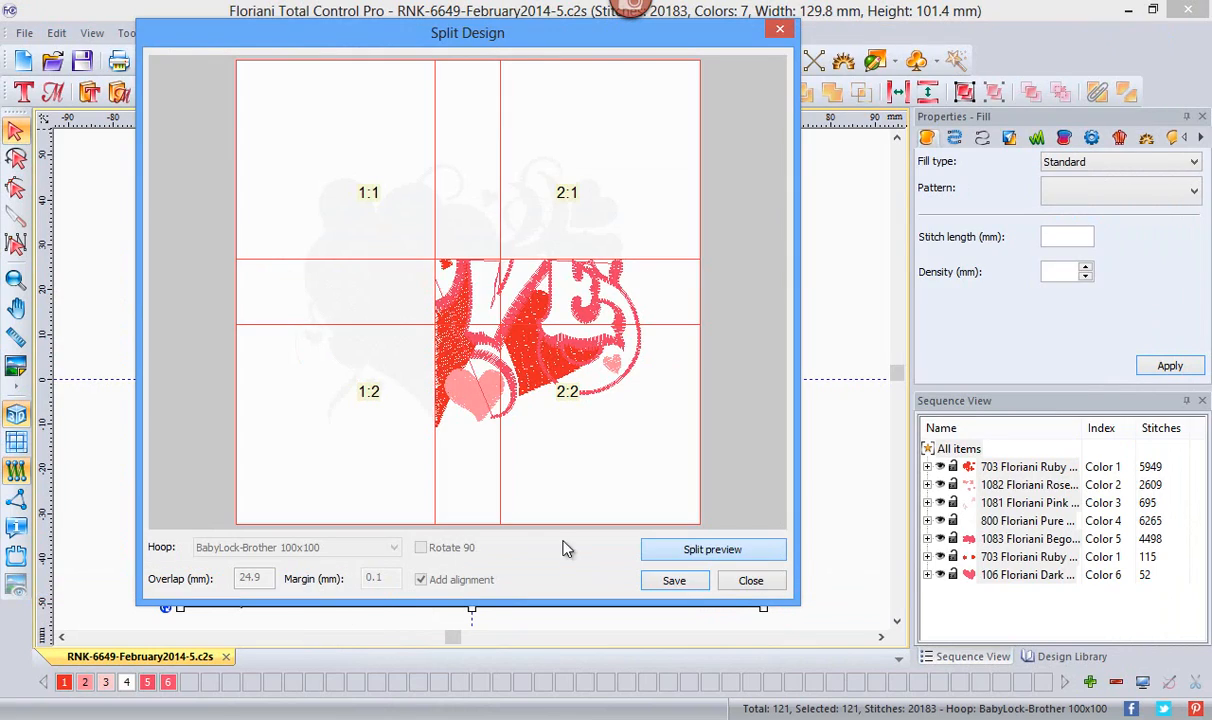
{"action": "left_click", "coordinate": [740, 584]}
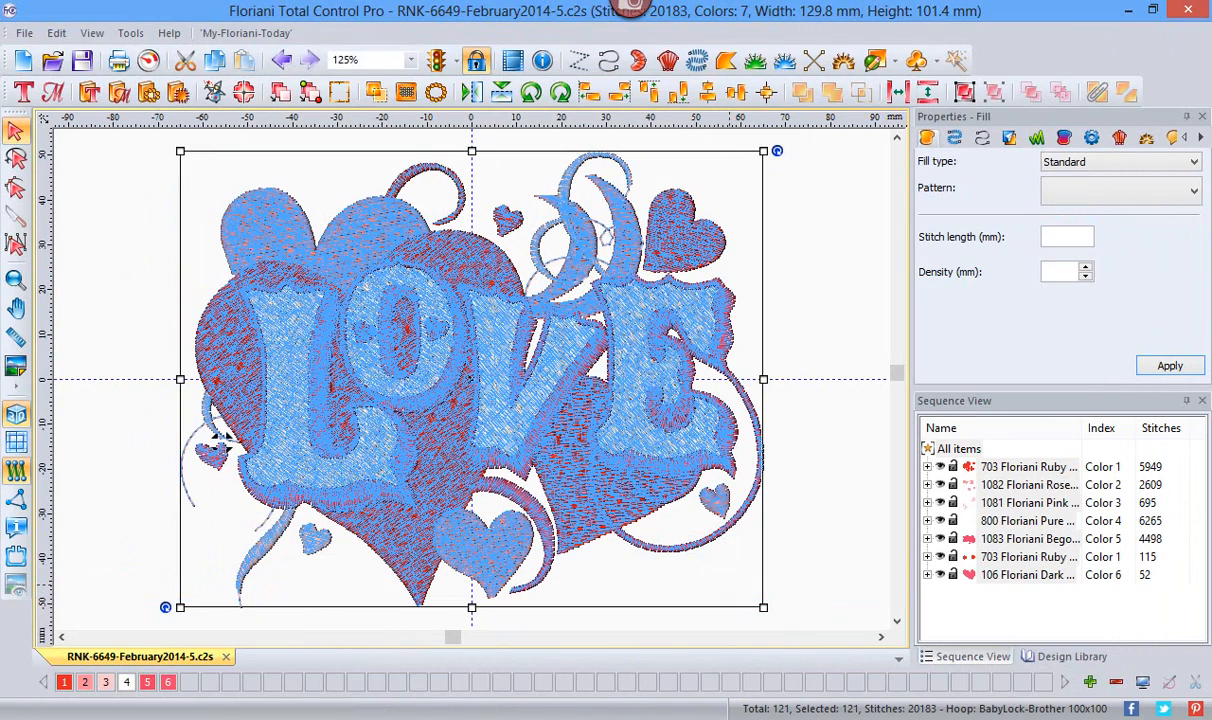
Open the four SplitLove .c2s section files from the splitlove folder together in Floriani Total Control Pro
{"action": "left_click", "coordinate": [266, 622]}
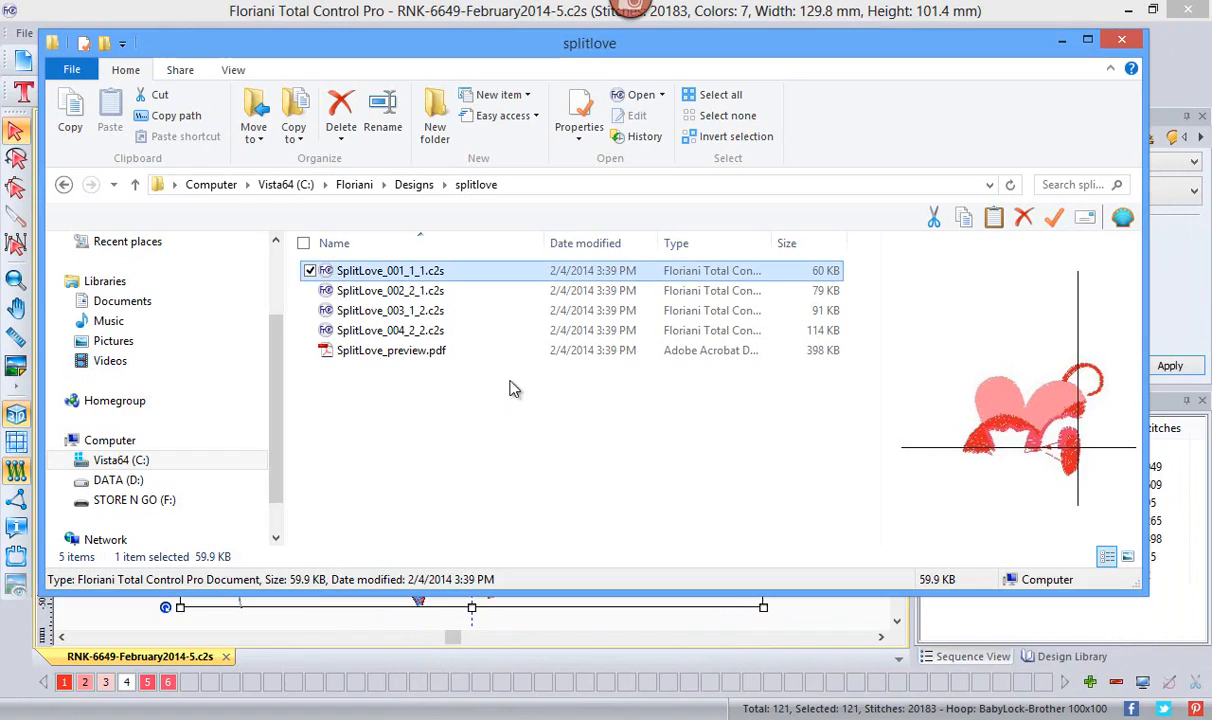
{"action": "left_click", "coordinate": [397, 333], "text": "shift"}
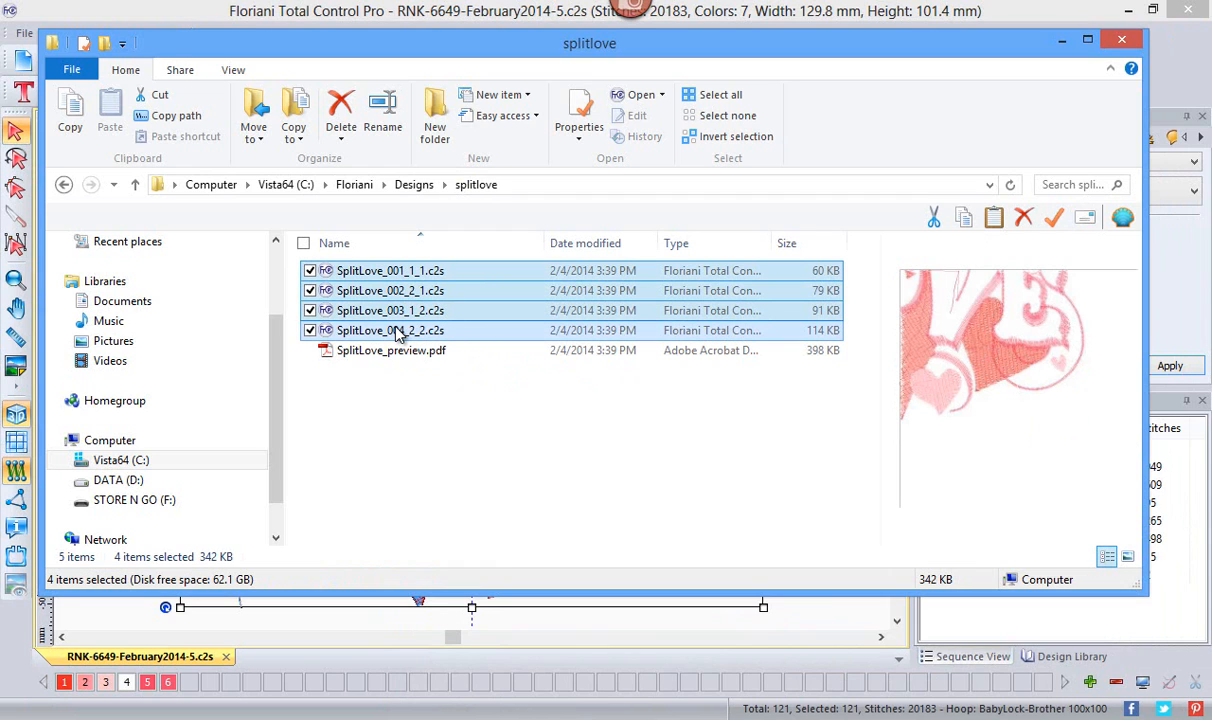
{"action": "left_click_drag", "start_coordinate": [397, 333], "coordinate": [381, 622]}
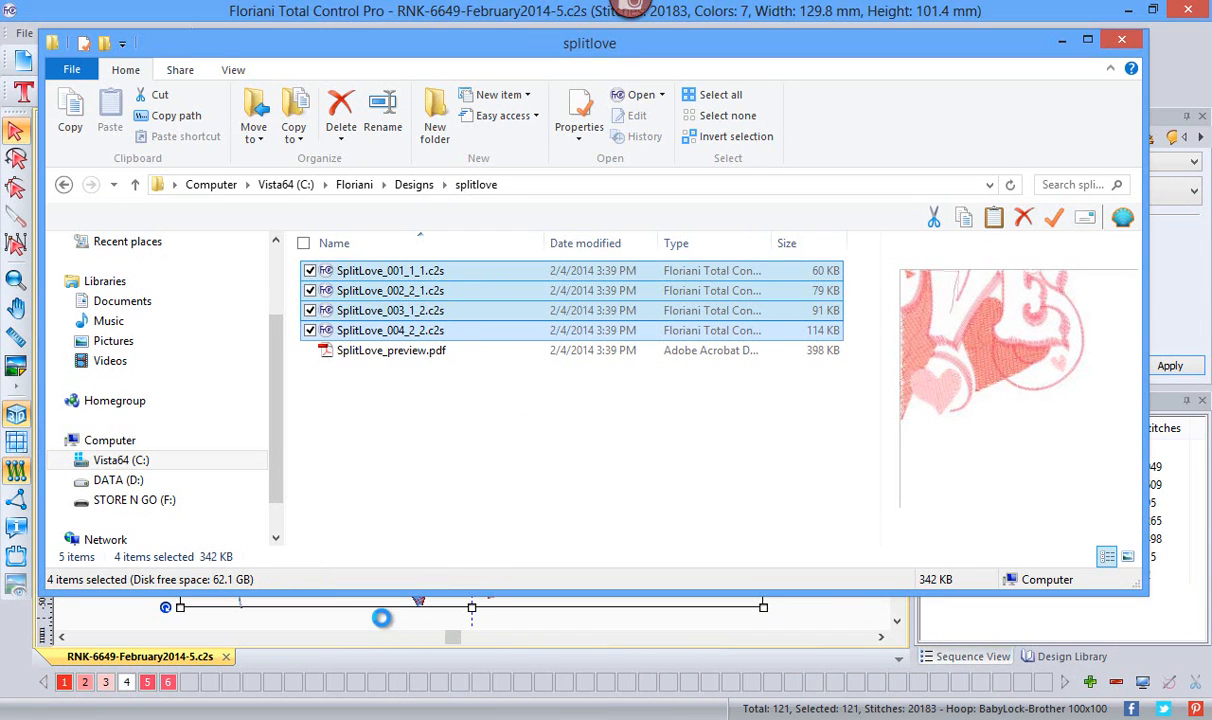
{"action": "left_click", "coordinate": [1064, 42]}
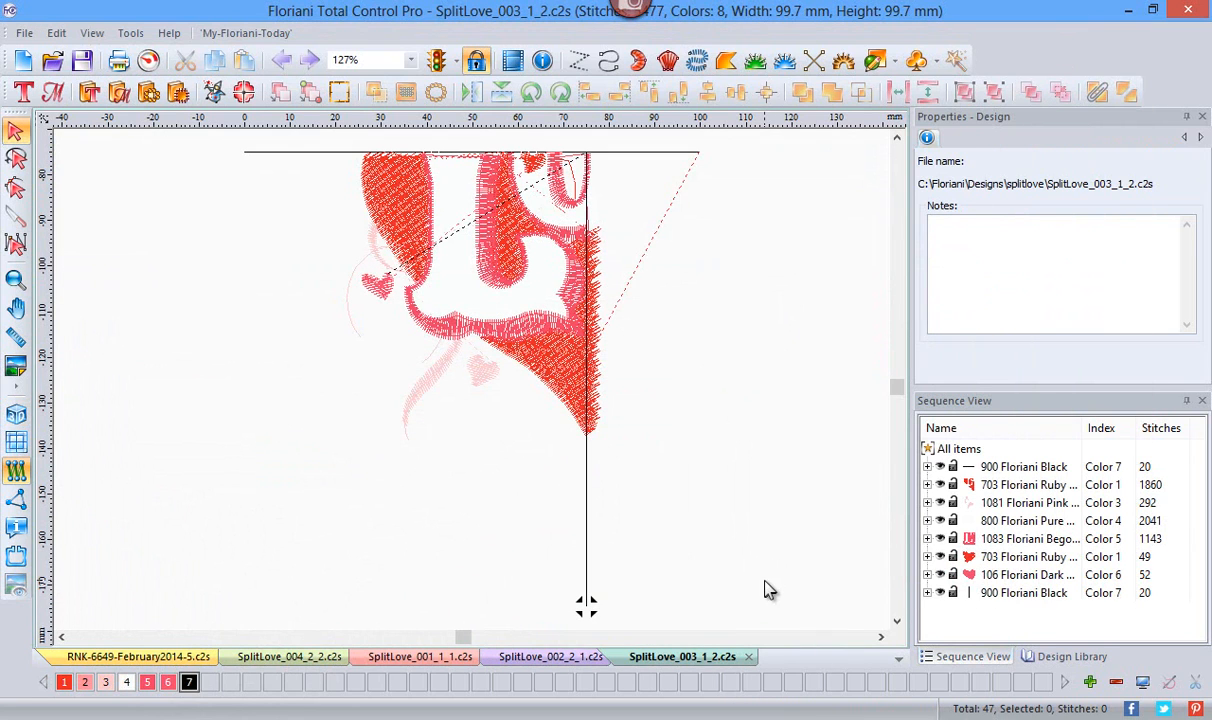
Turn on the 3D stitch view for the SplitLove_003_1_2 and SplitLove_001_1_1 designs
{"action": "left_click", "coordinate": [17, 410]}
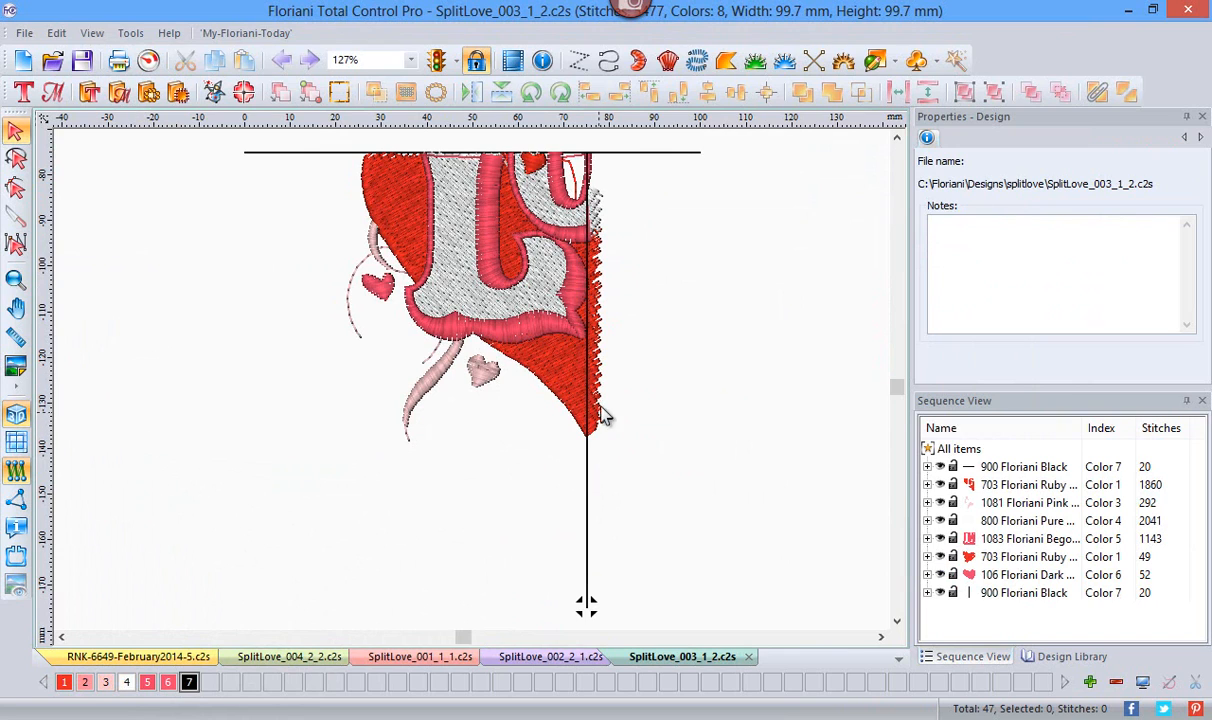
{"action": "left_click", "coordinate": [400, 660]}
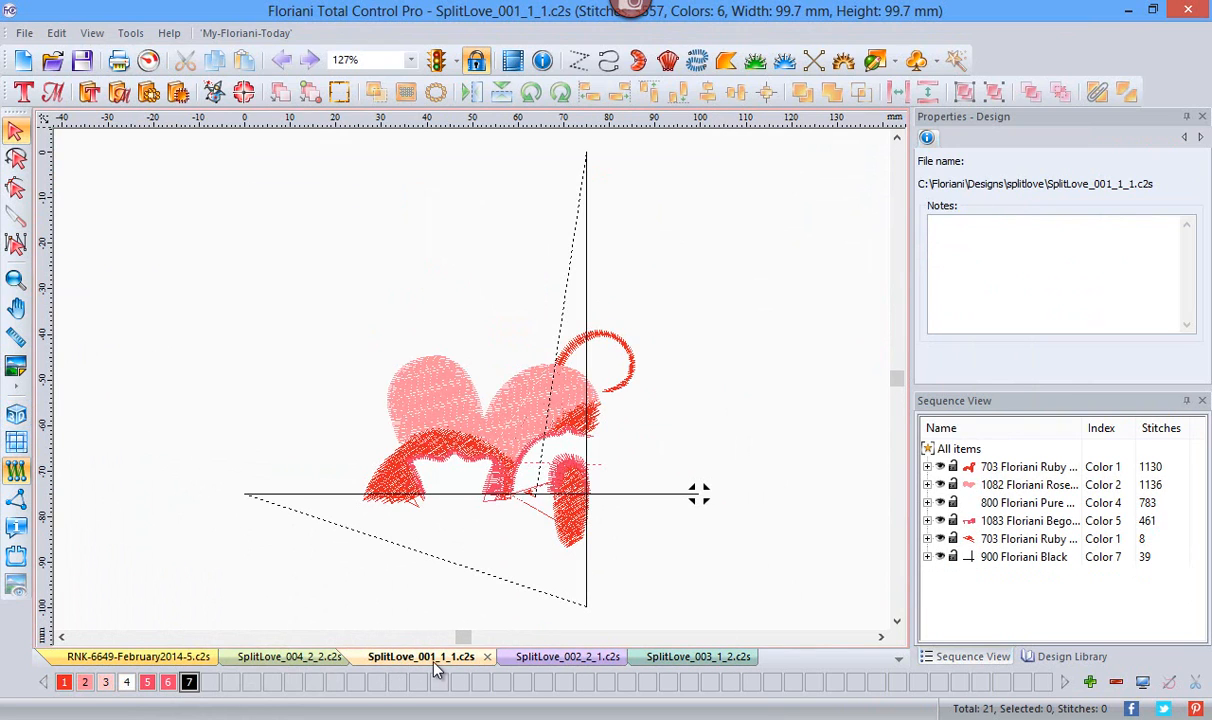
{"action": "left_click", "coordinate": [17, 415]}
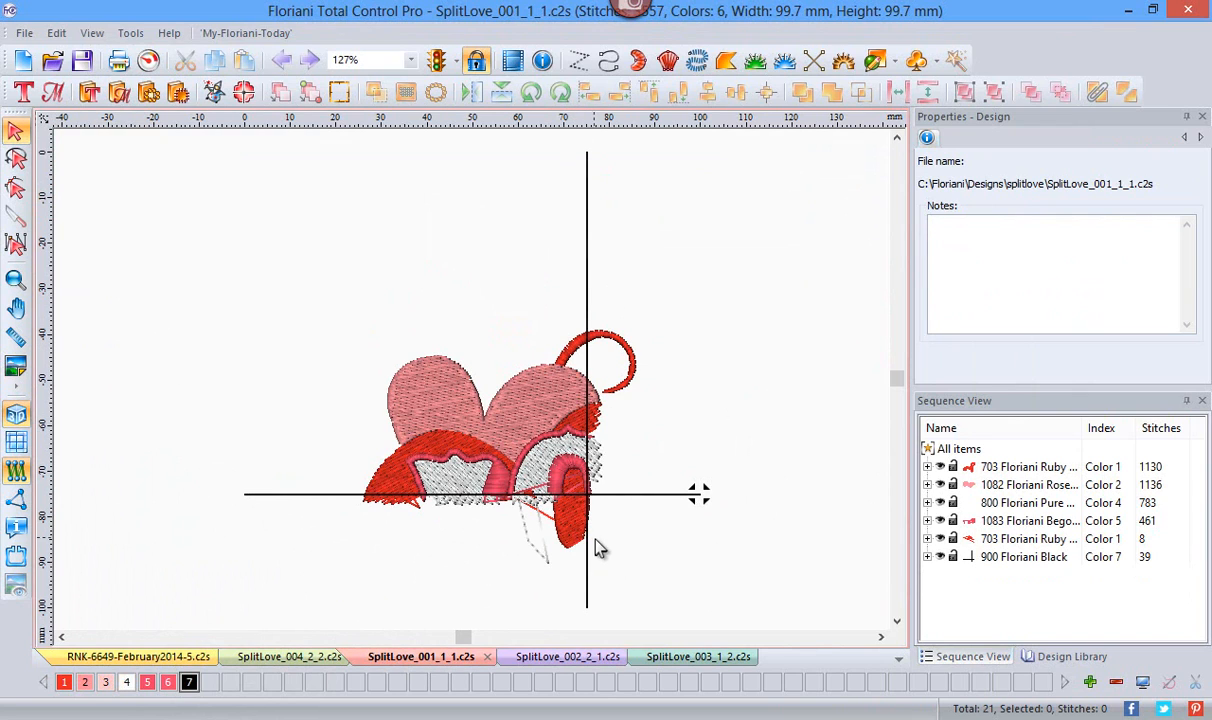
Run the stitch-out simulation of SplitLove_001_1_1, scrubbing through its color sequence to see the sewing order
{"action": "left_click", "coordinate": [148, 62]}
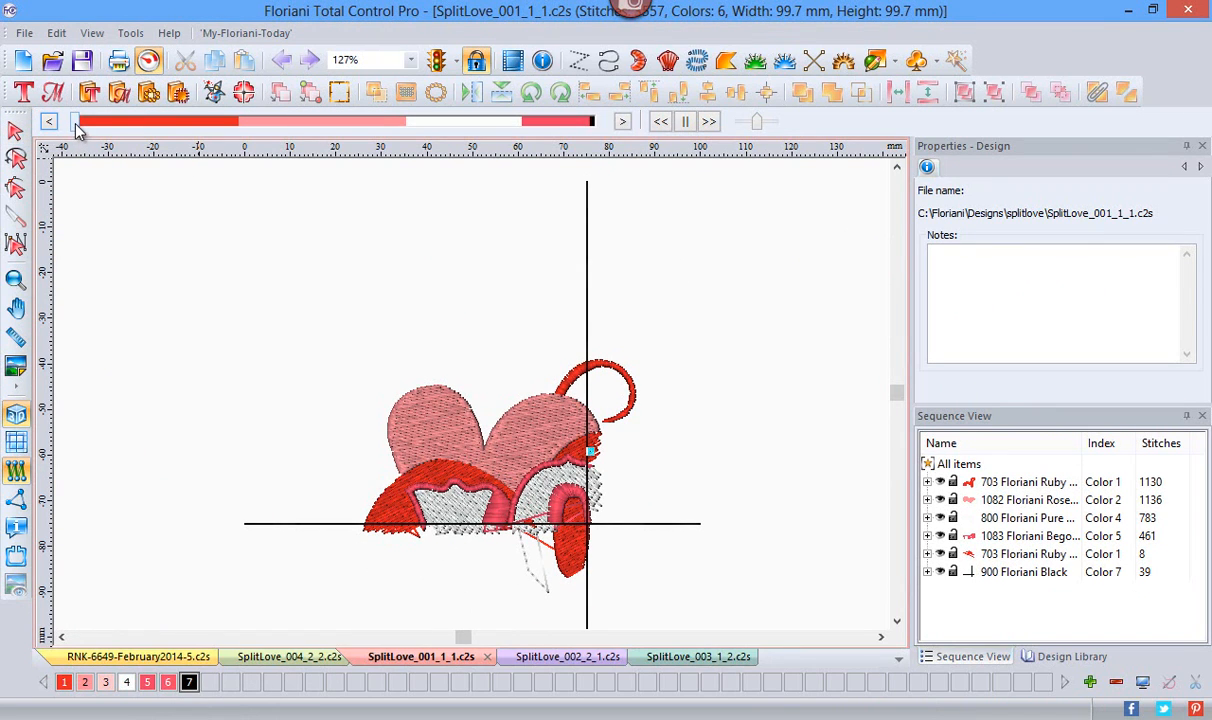
{"action": "left_click_drag", "start_coordinate": [193, 126], "coordinate": [466, 106]}
Turn on the 3D stitch view for SplitLove_002_2_1, and compare its alignment lines with those of SplitLove_001_1_1 and SplitLove_003_1_2
{"action": "left_click", "coordinate": [547, 658]}
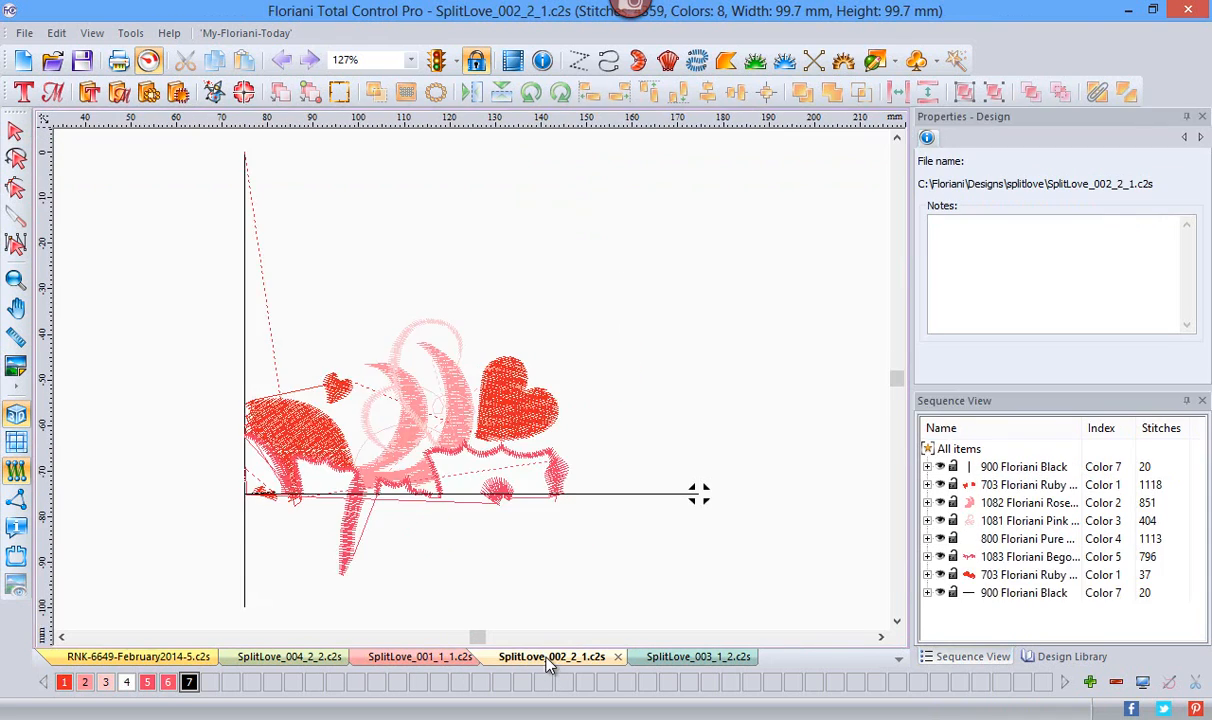
{"action": "left_click", "coordinate": [17, 415]}
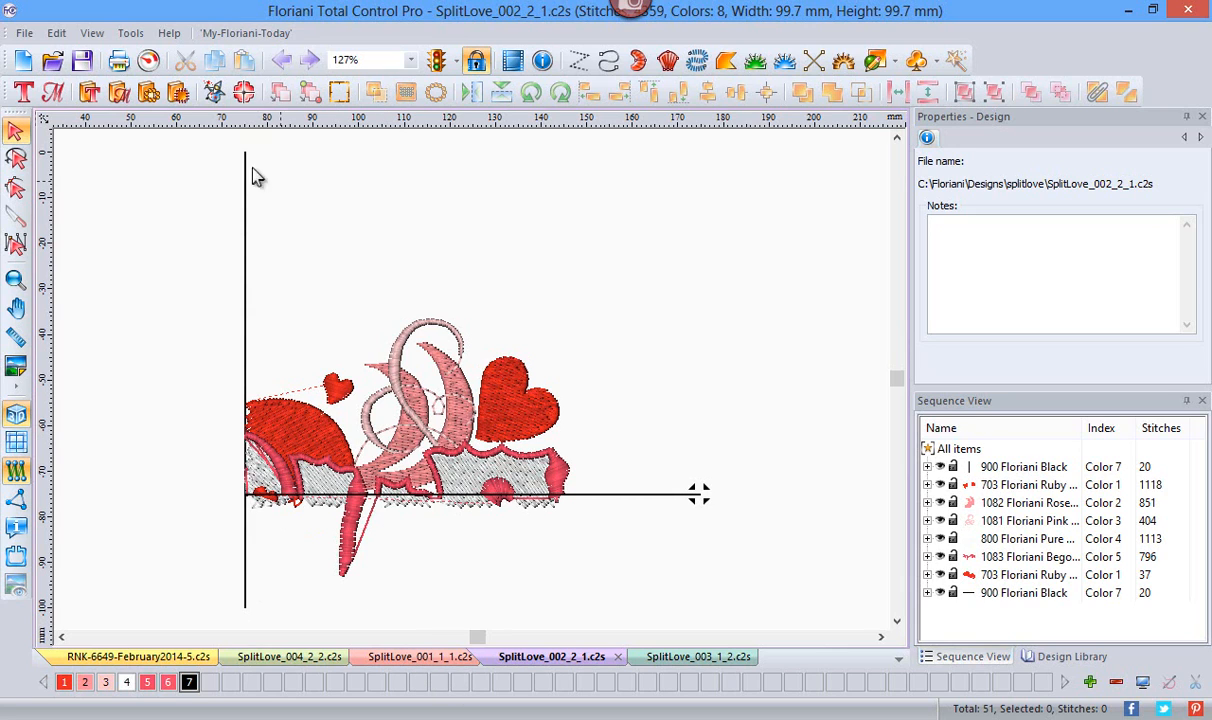
{"action": "left_click", "coordinate": [400, 656]}
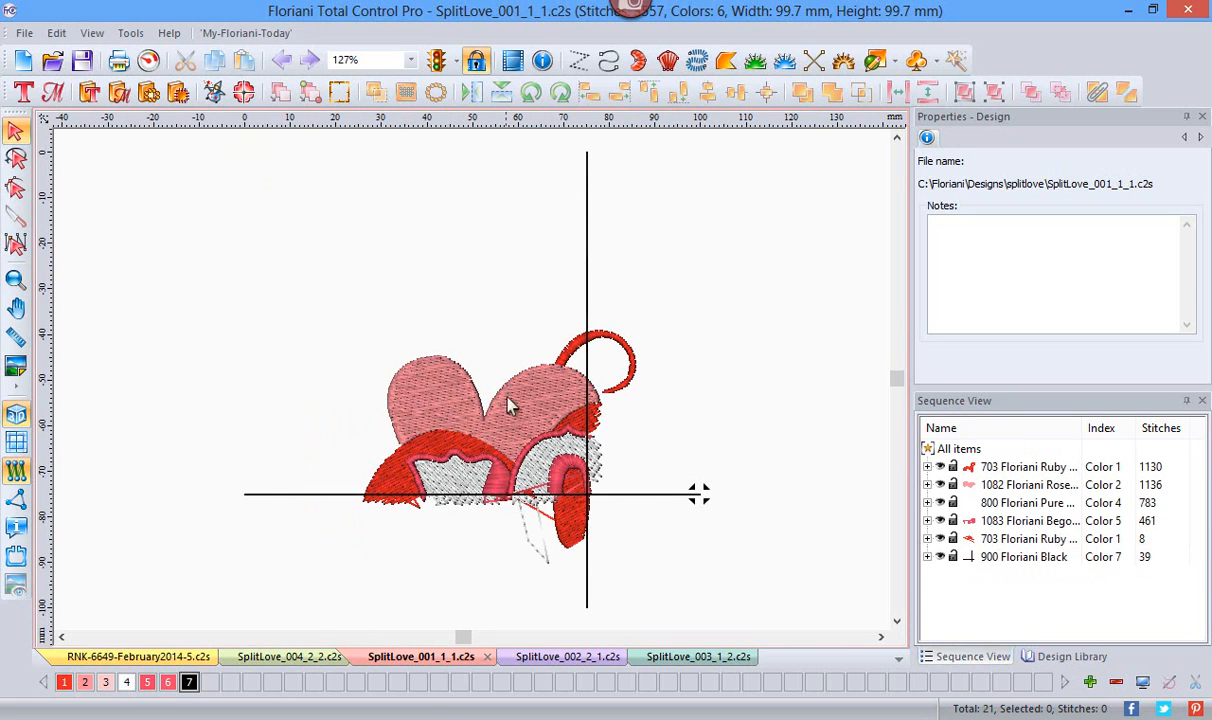
{"action": "left_click", "coordinate": [532, 656]}
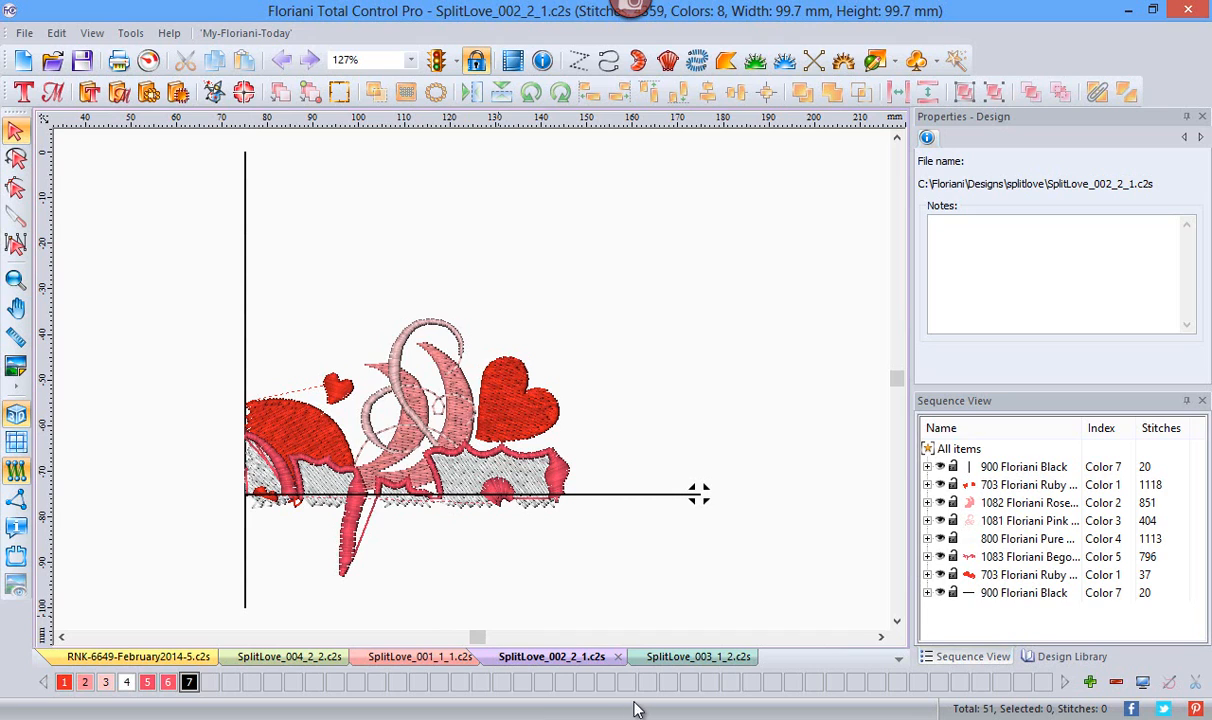
{"action": "left_click", "coordinate": [676, 660]}
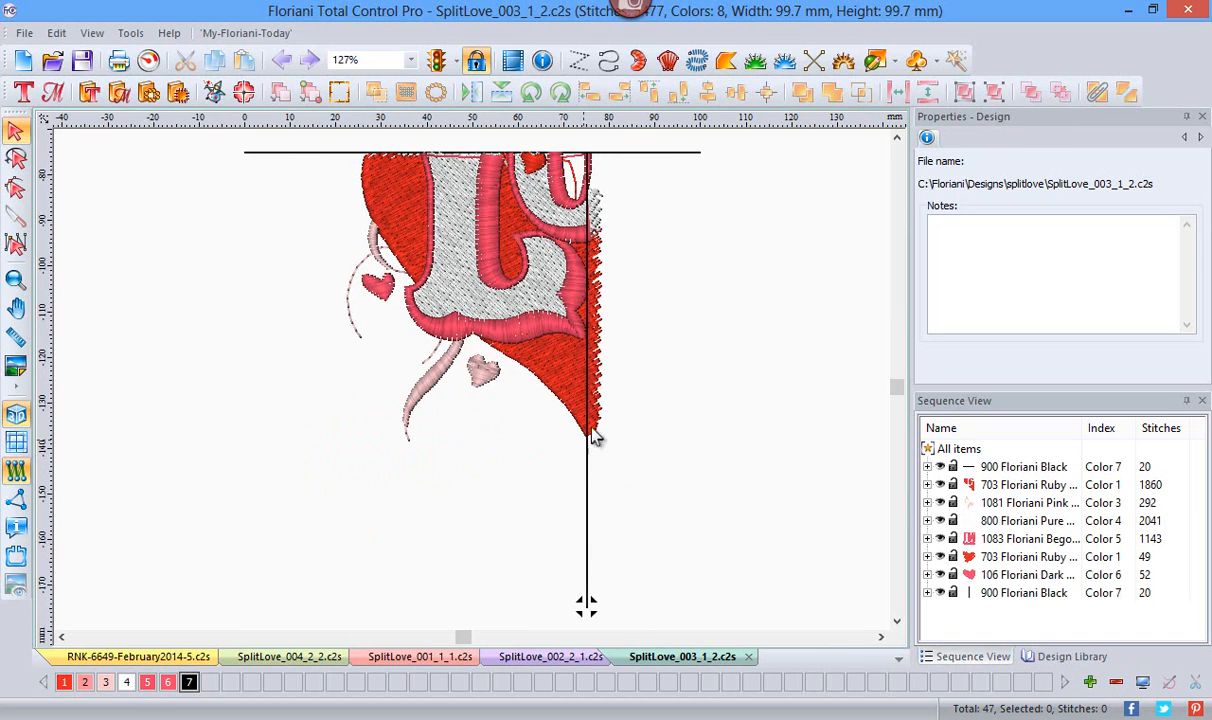
Switch to the SplitLove_004_2_2 design and turn on its 3D stitch view
{"action": "left_click", "coordinate": [899, 663]}
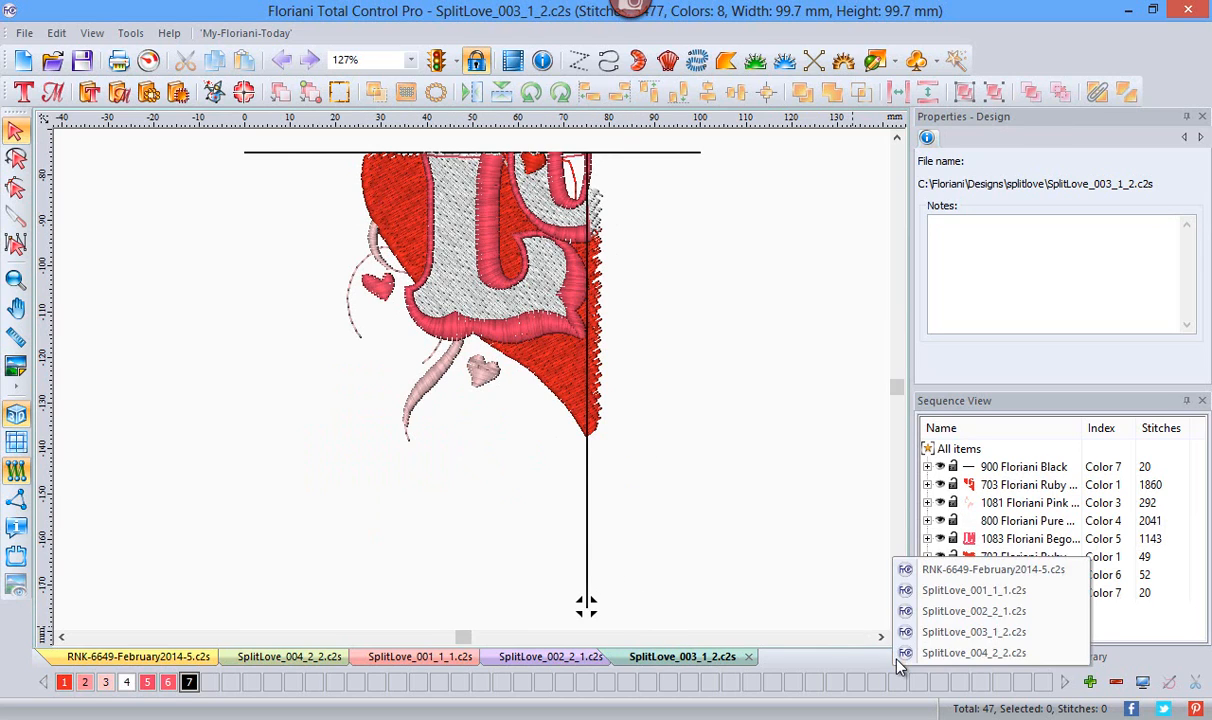
{"action": "left_click", "coordinate": [912, 653]}
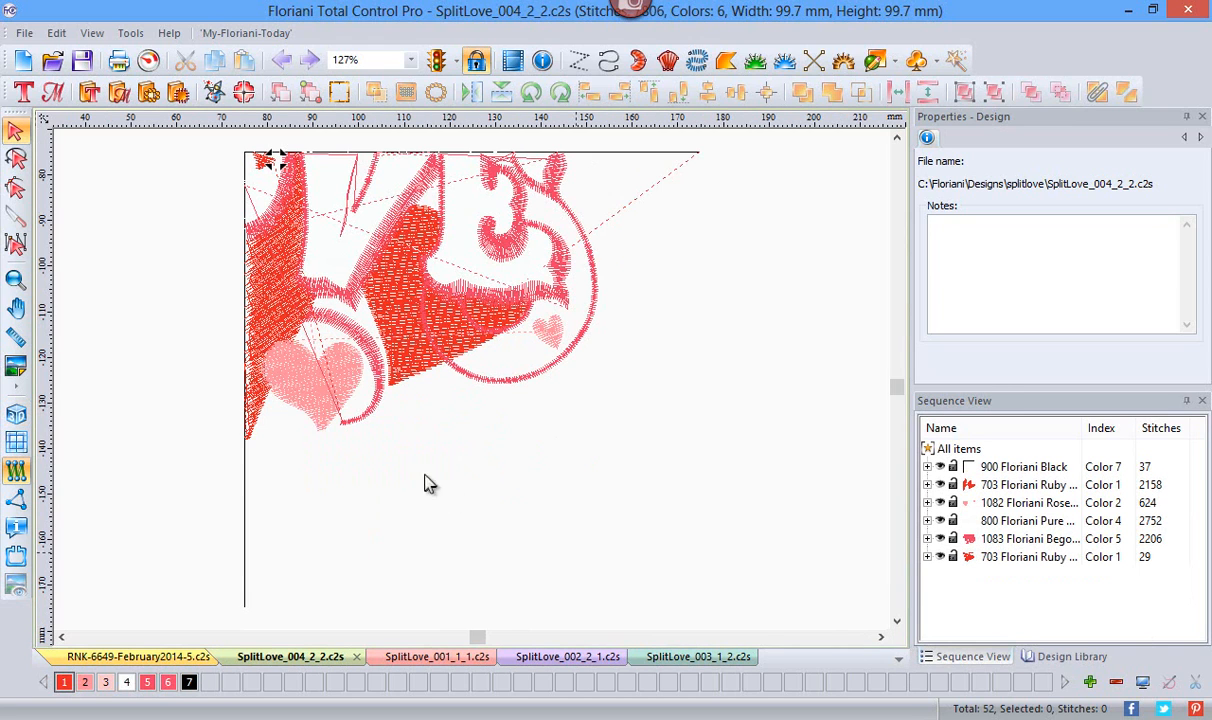
{"action": "left_click", "coordinate": [16, 410]}
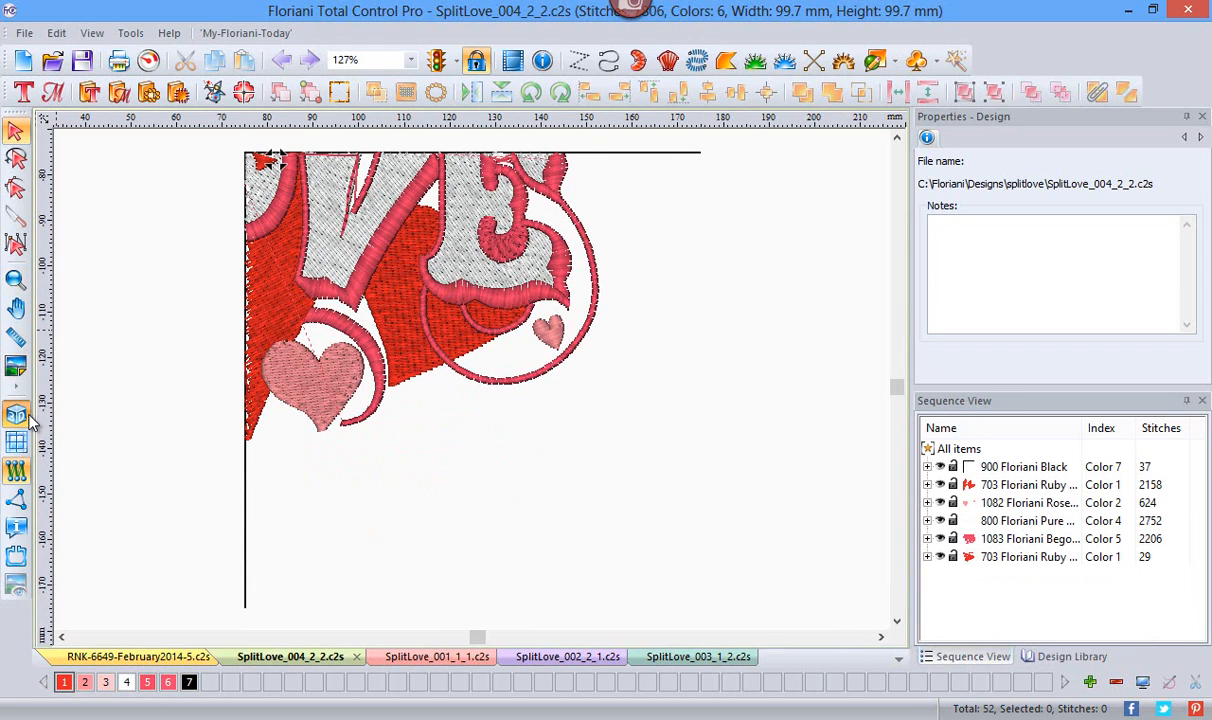